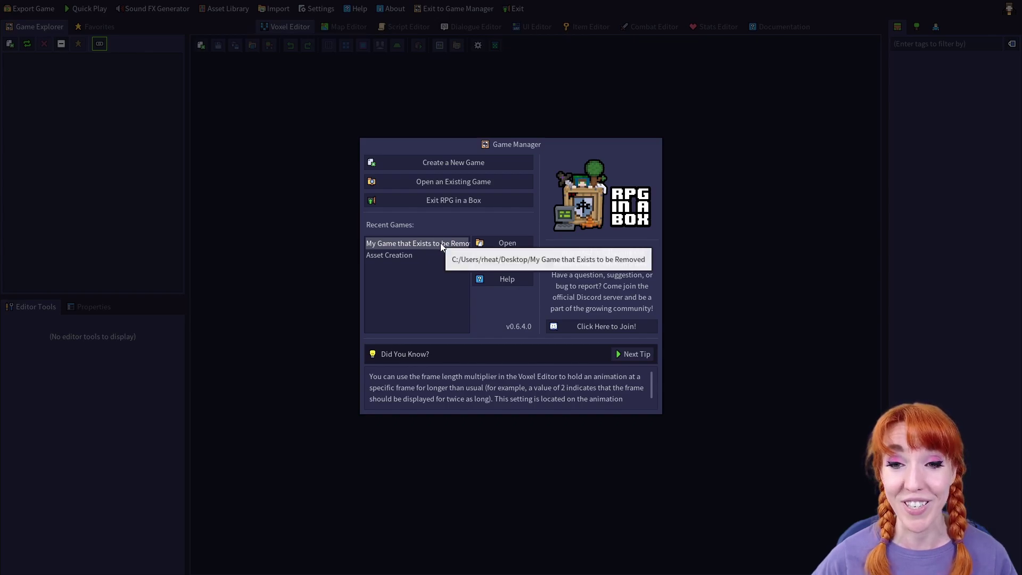
Remove 'My Game that Exists to be Removed' from Recent Games and confirm the removal
left_click(391, 254)
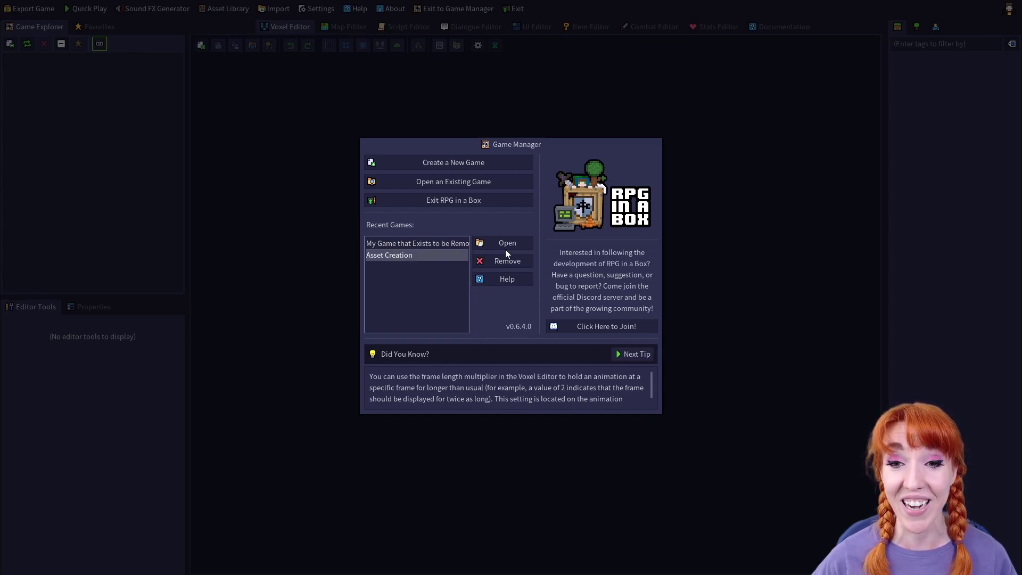
left_click(435, 243)
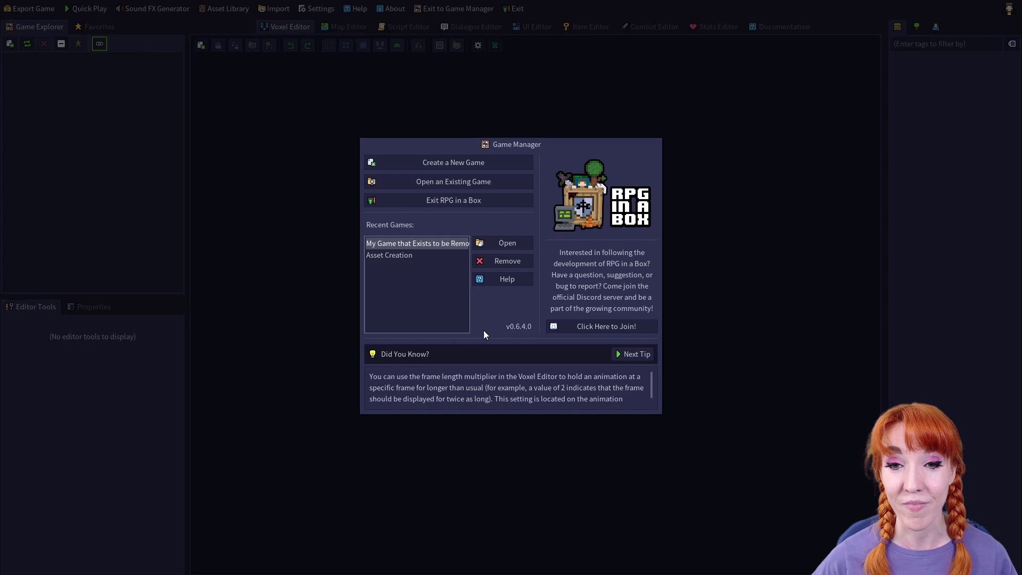
left_click(505, 263)
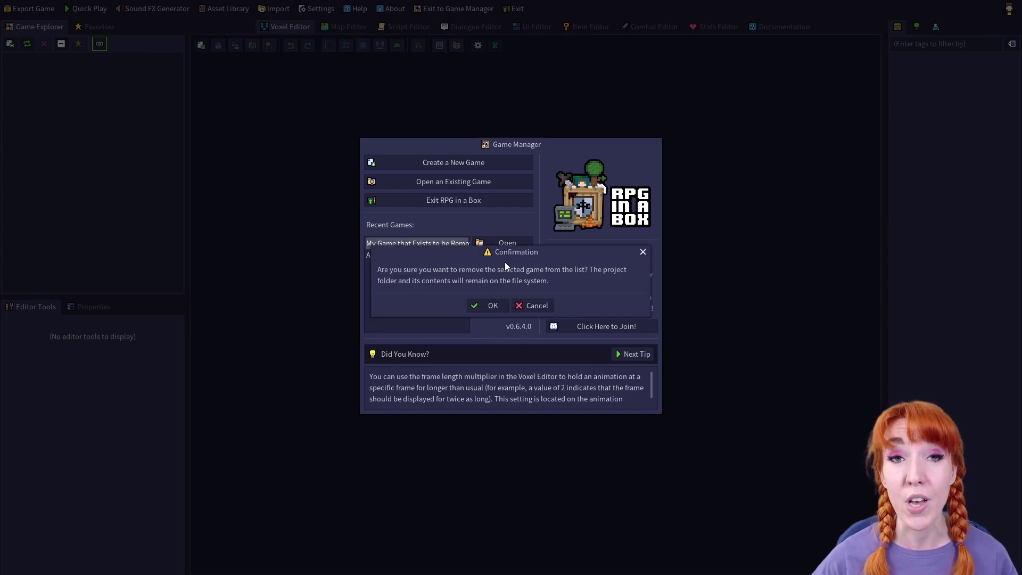
left_click(493, 307)
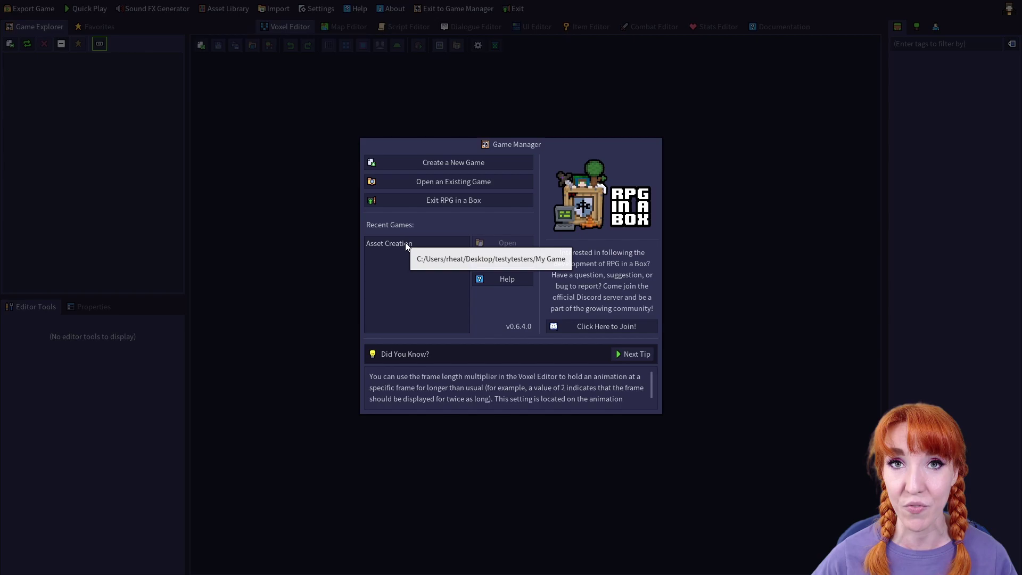
Reopen 'My Game that Exists to be Removed' from its game.cfg, then return to the Game Manager
left_click(446, 183)
left_click(453, 296)
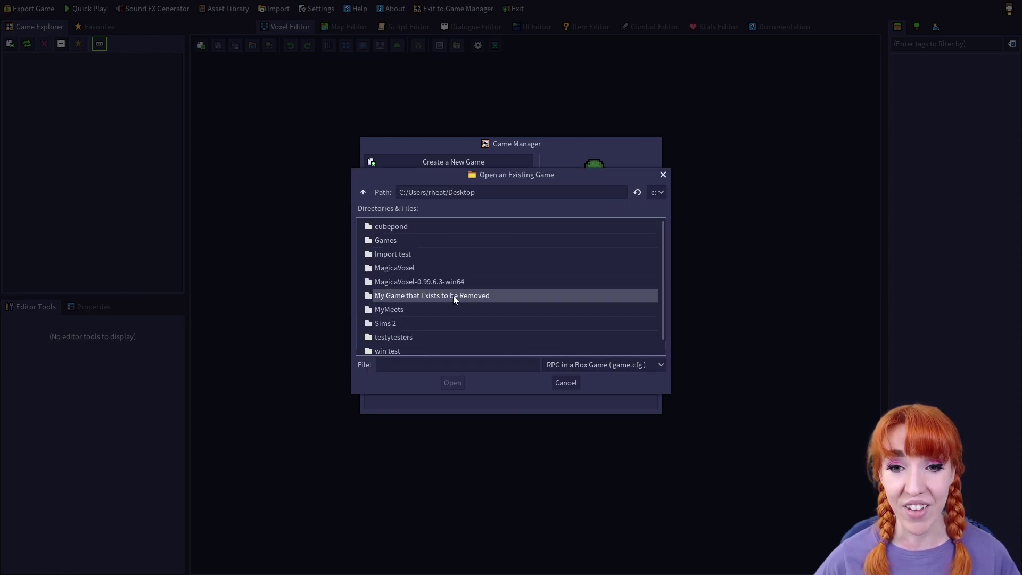
double_click(437, 294)
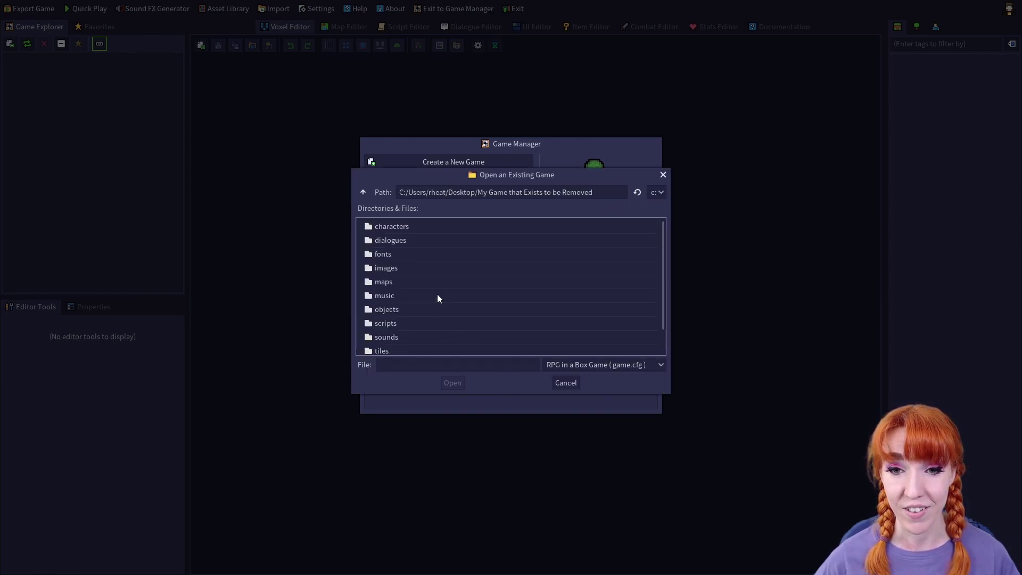
scroll(424, 301, "down", 2)
left_click(379, 341)
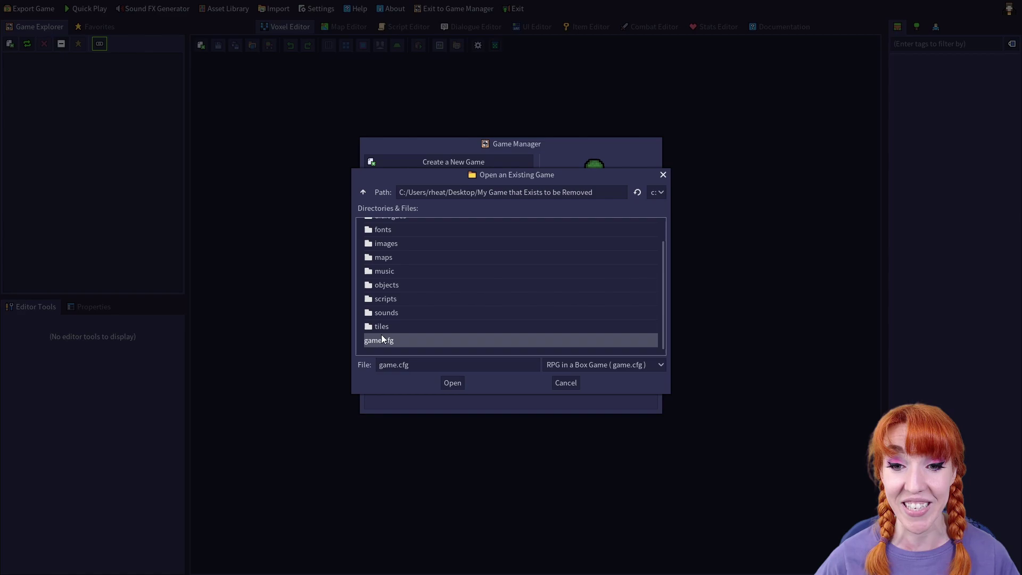
left_click(453, 383)
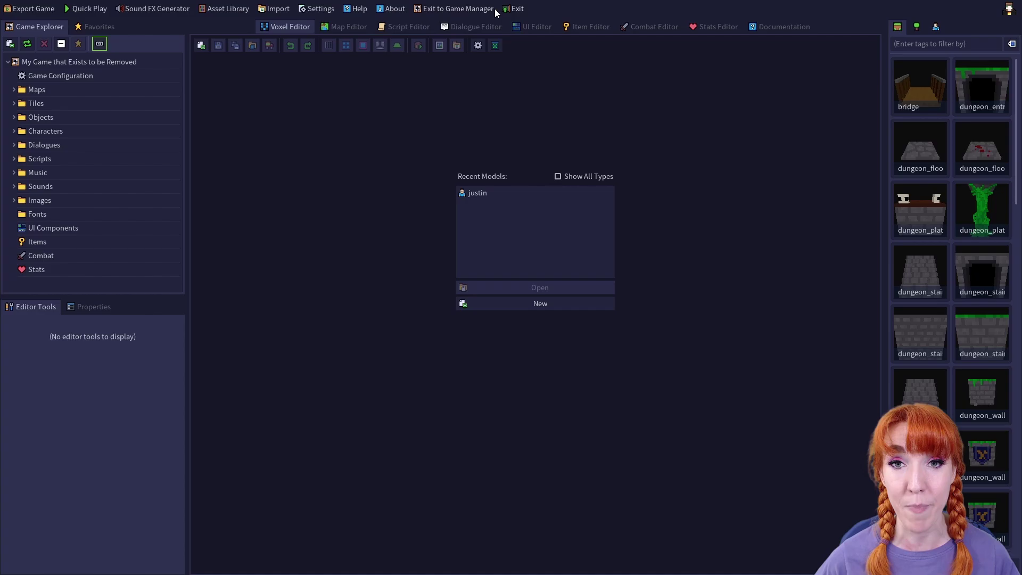
left_click(458, 8)
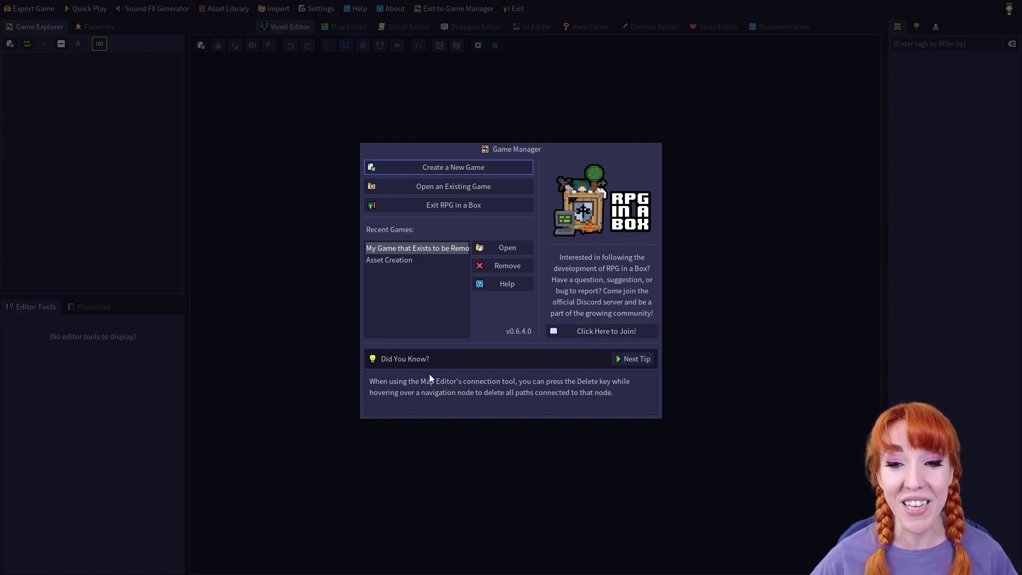
Create 'My Tutorial Game' on the Desktop with its own project subfolder and example content
left_click(632, 359)
left_click(625, 361)
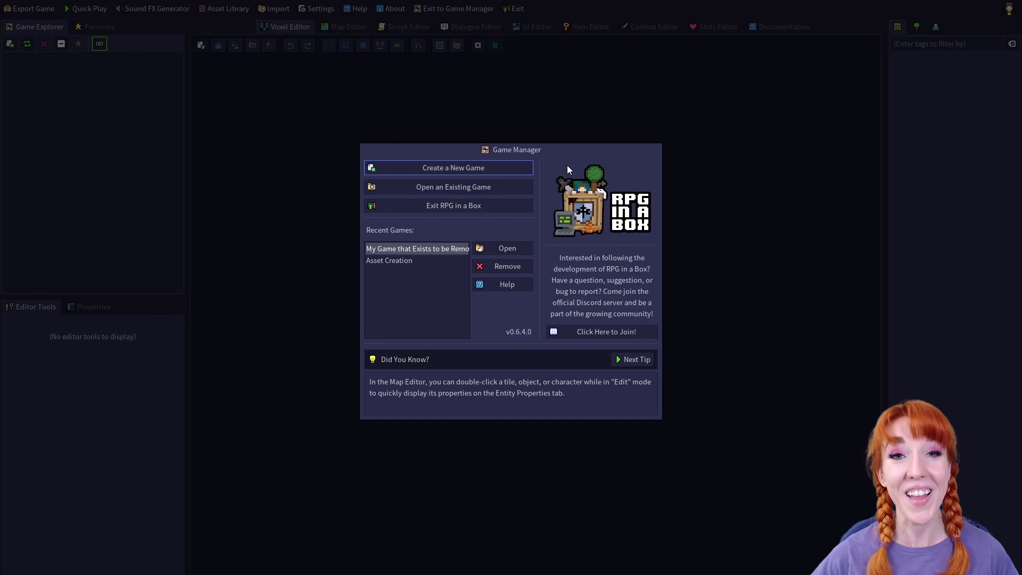
left_click(450, 168)
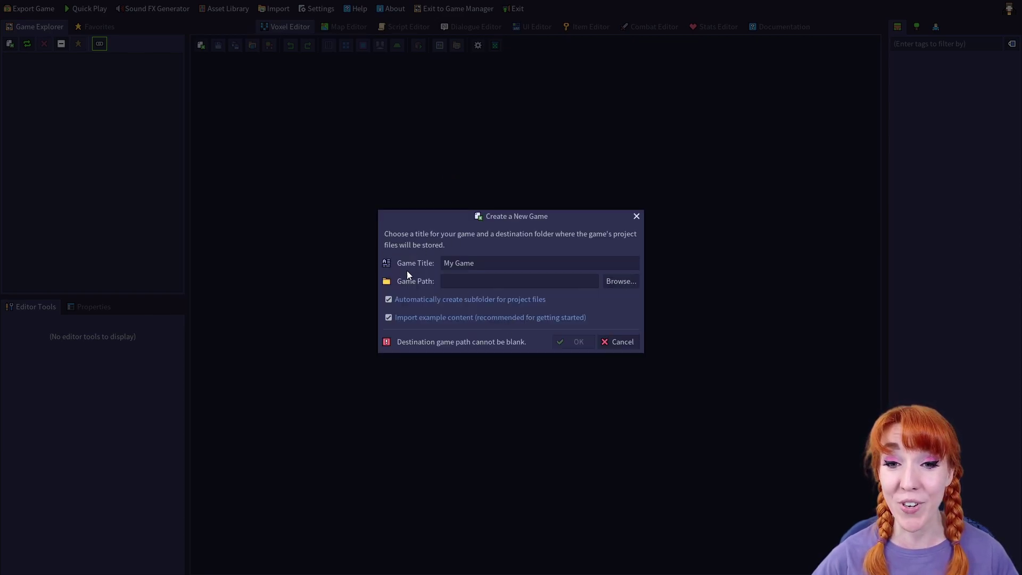
left_click(453, 263)
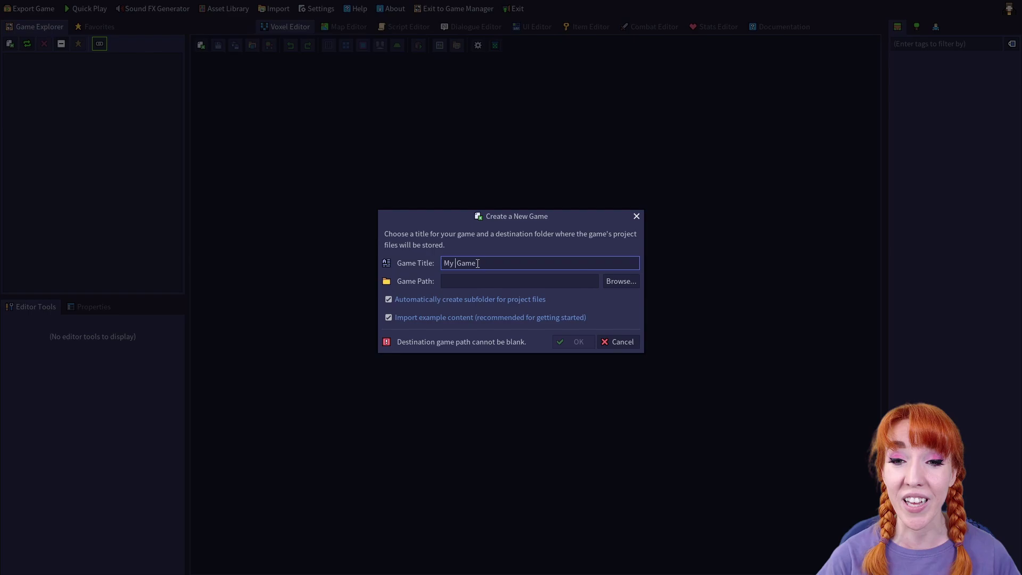
type("Tutorial")
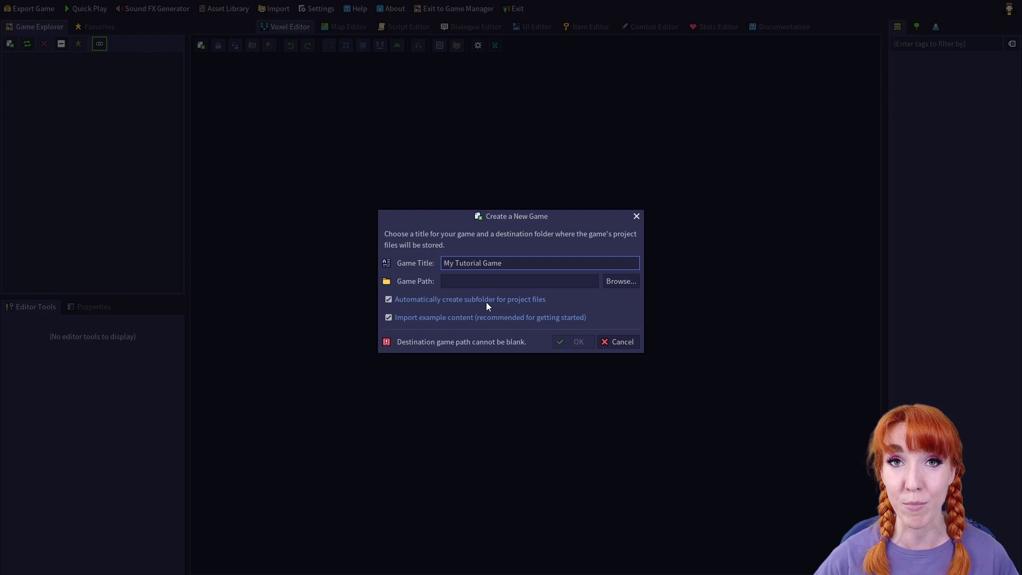
left_click(618, 281)
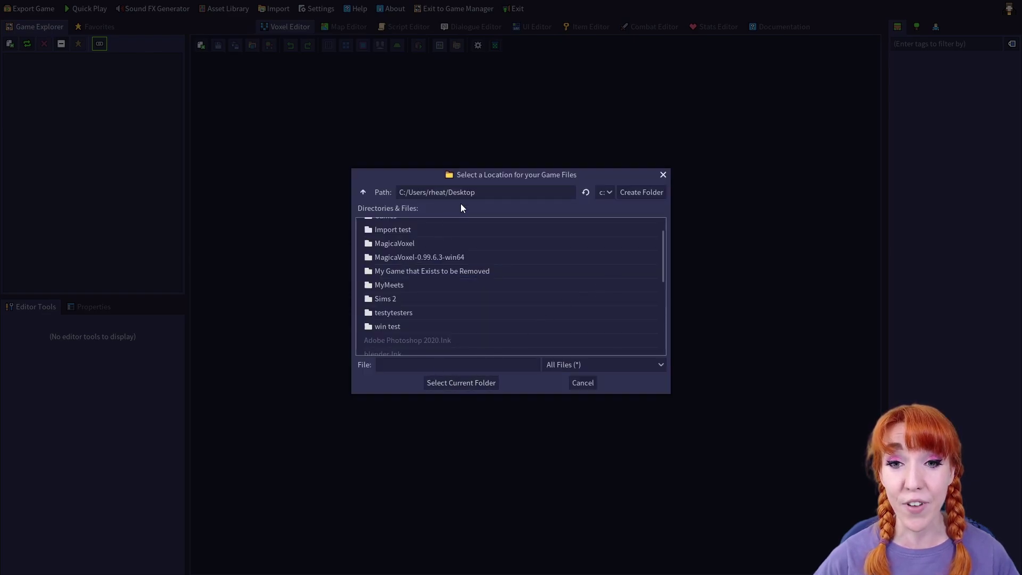
left_click(459, 383)
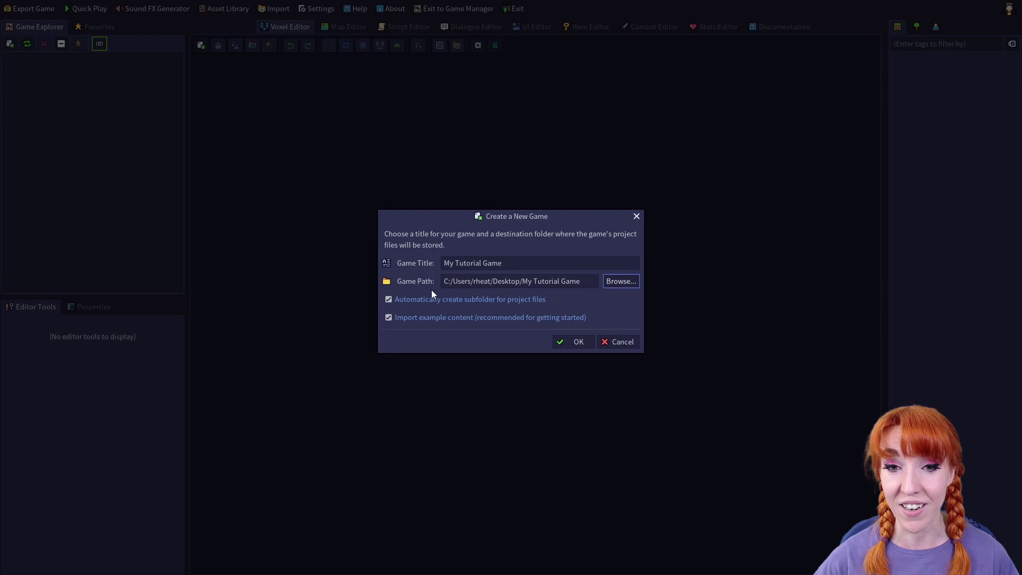
left_click(388, 299)
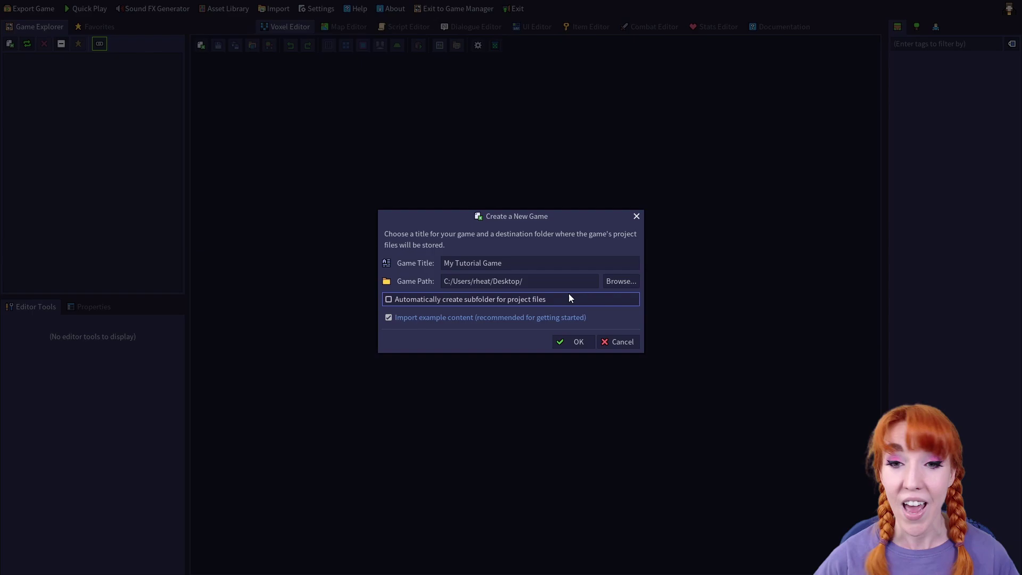
left_click(389, 299)
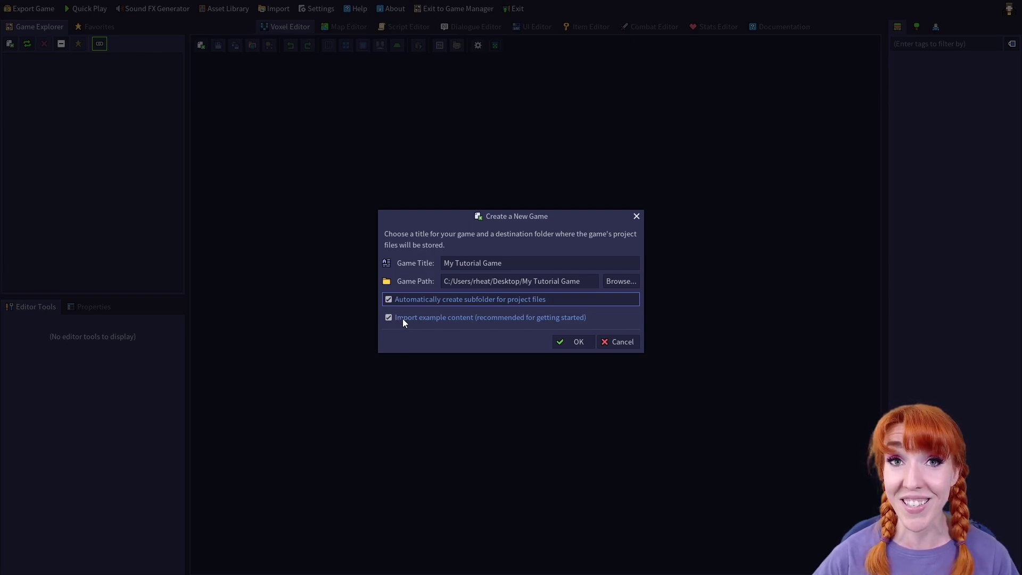
left_click(579, 343)
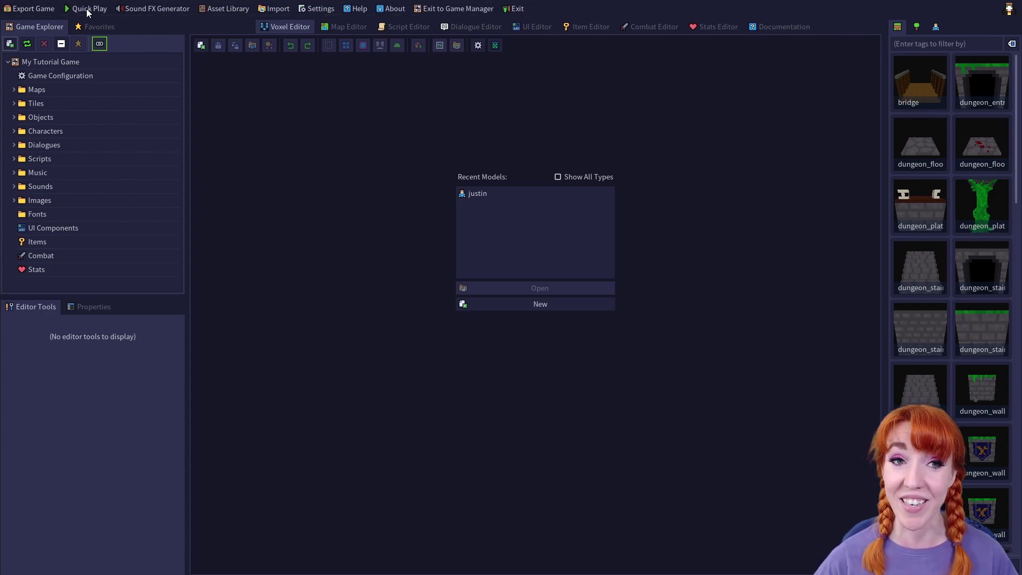
left_click(147, 10)
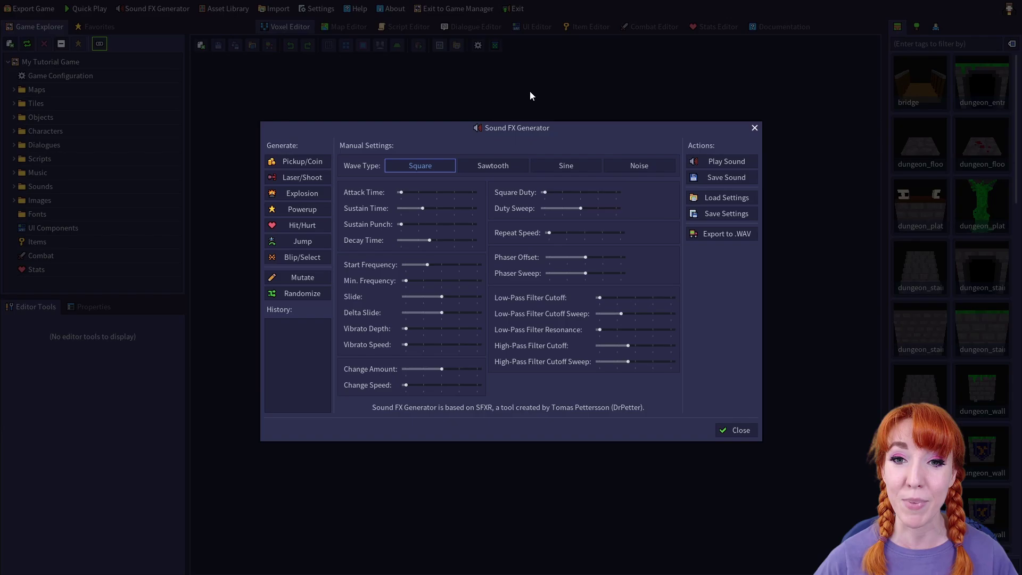
left_click(748, 430)
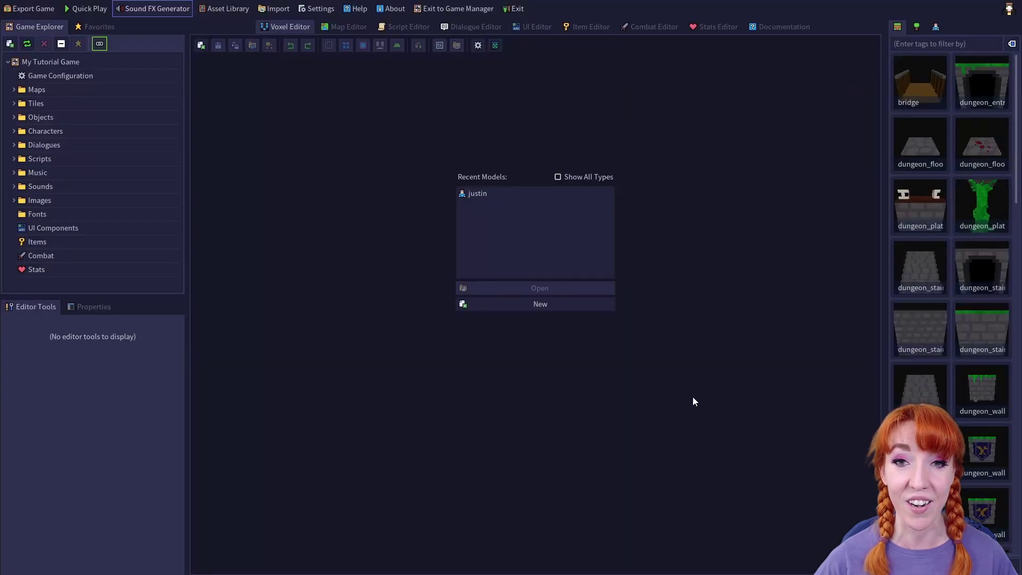
left_click(227, 9)
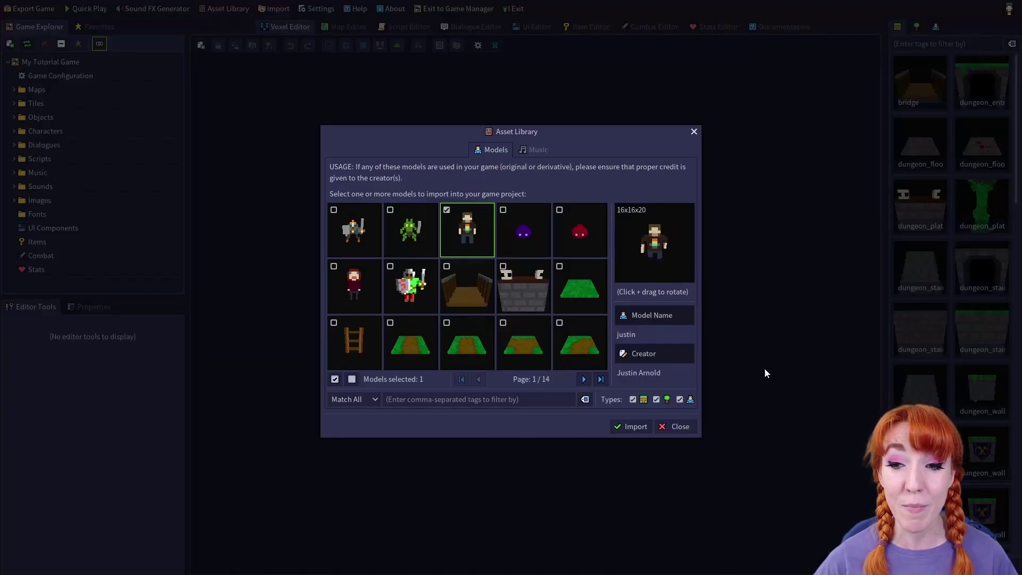
left_click(684, 427)
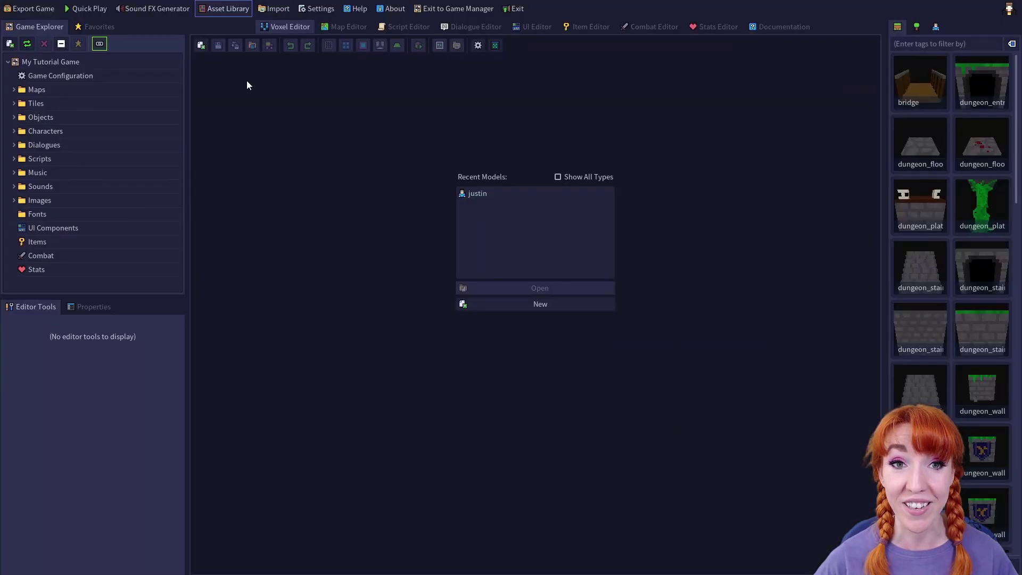
left_click(274, 9)
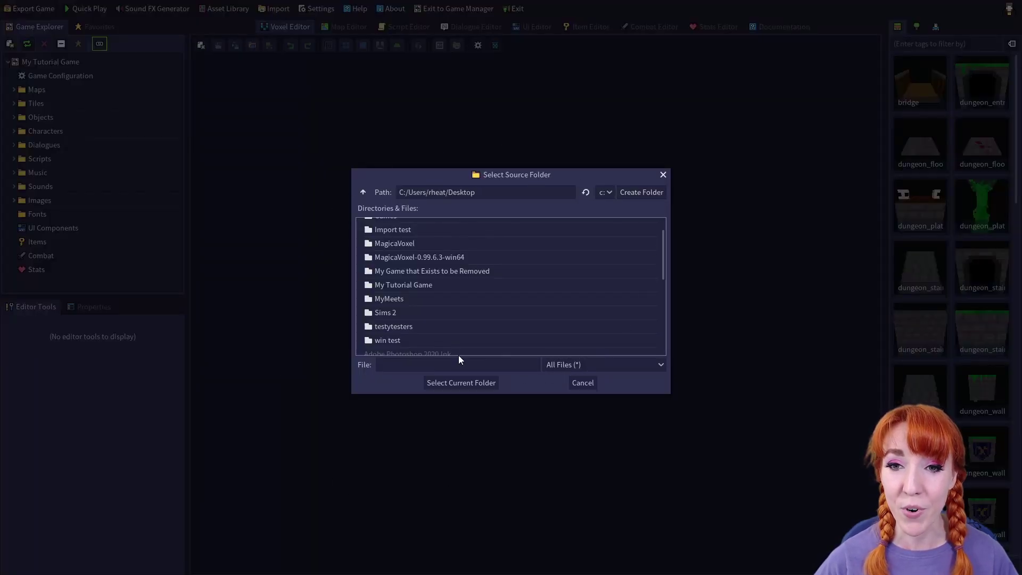
left_click(579, 382)
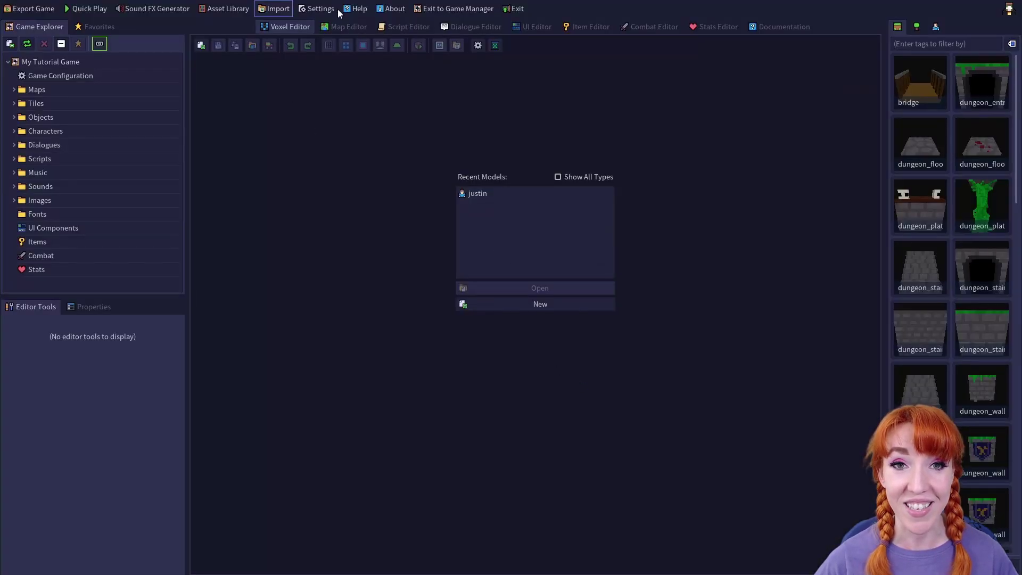
left_click(317, 8)
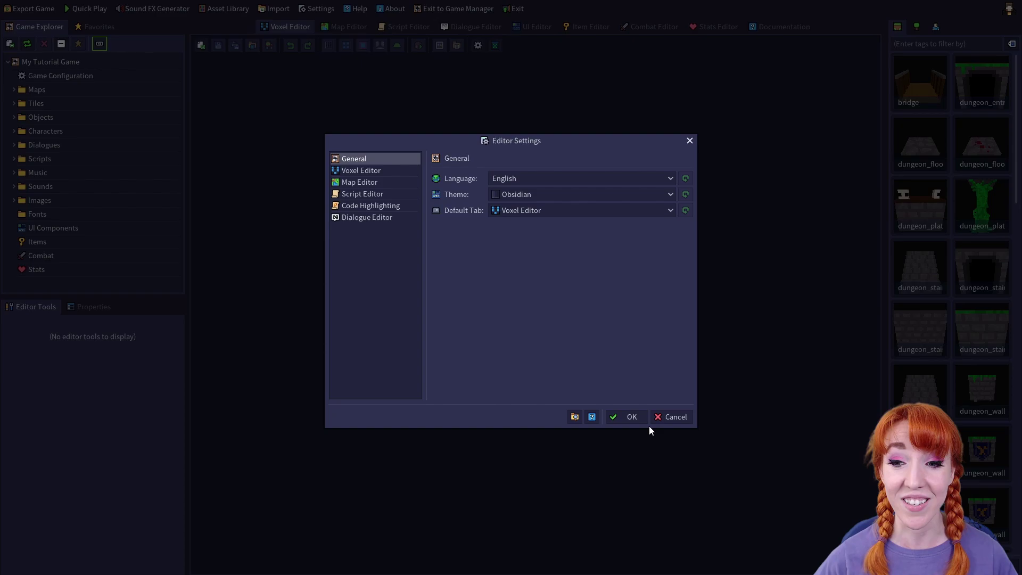
left_click(675, 420)
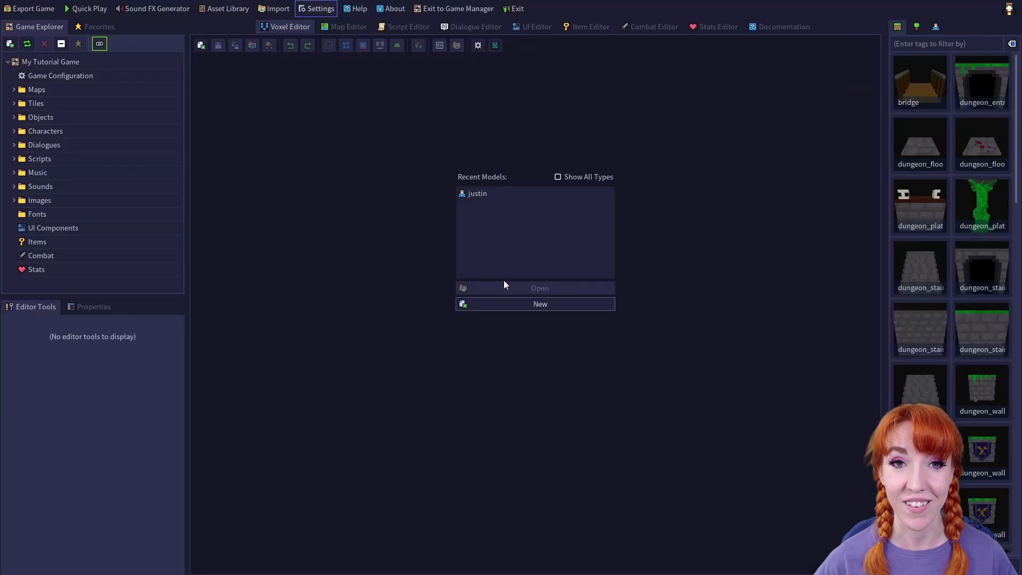
left_click(360, 9)
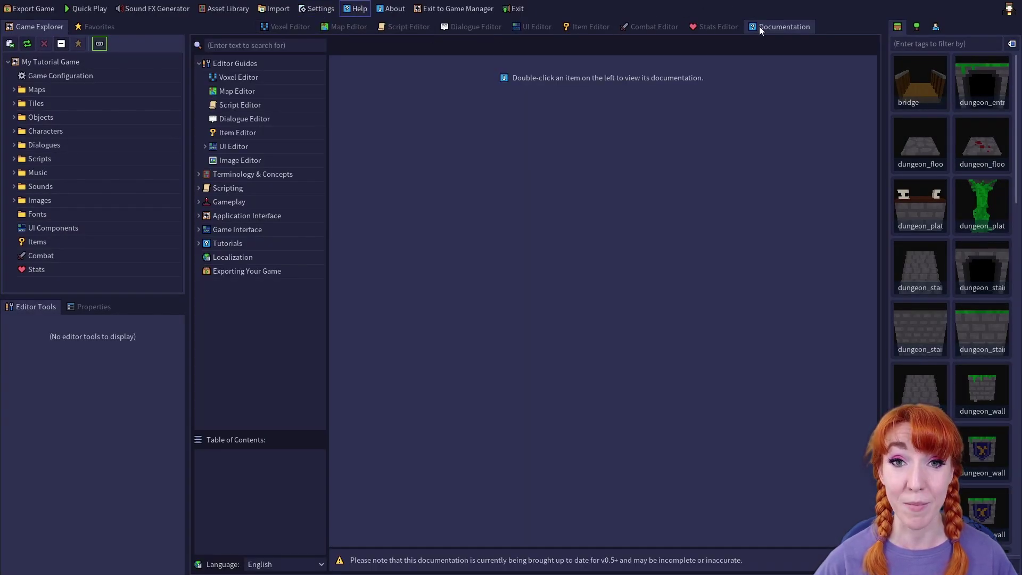
left_click(398, 9)
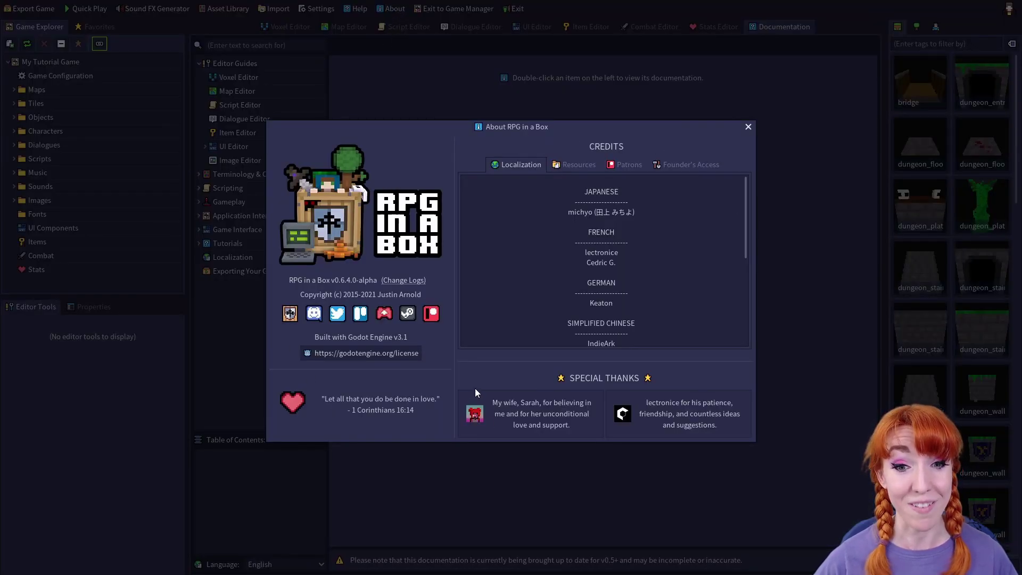
left_click(748, 126)
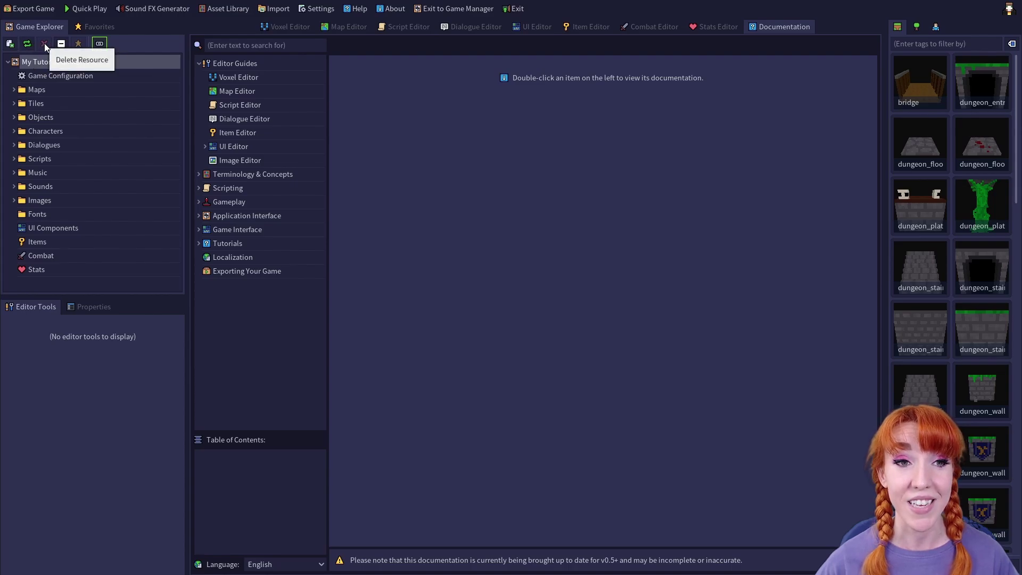
Expand Maps, cancel deleting the dungeon map, and collapse all folders
left_click(14, 90)
left_click(45, 103)
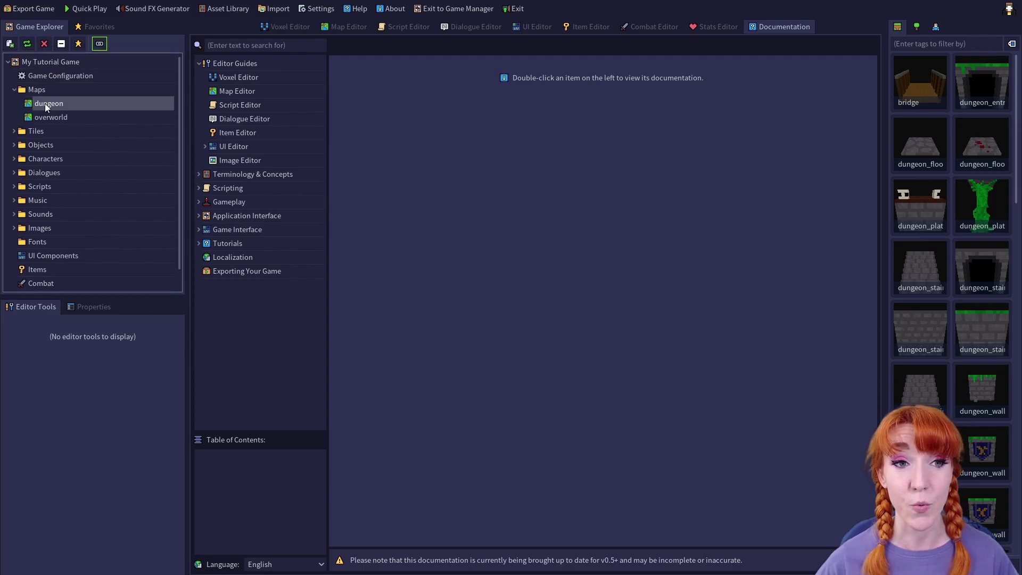
left_click(44, 44)
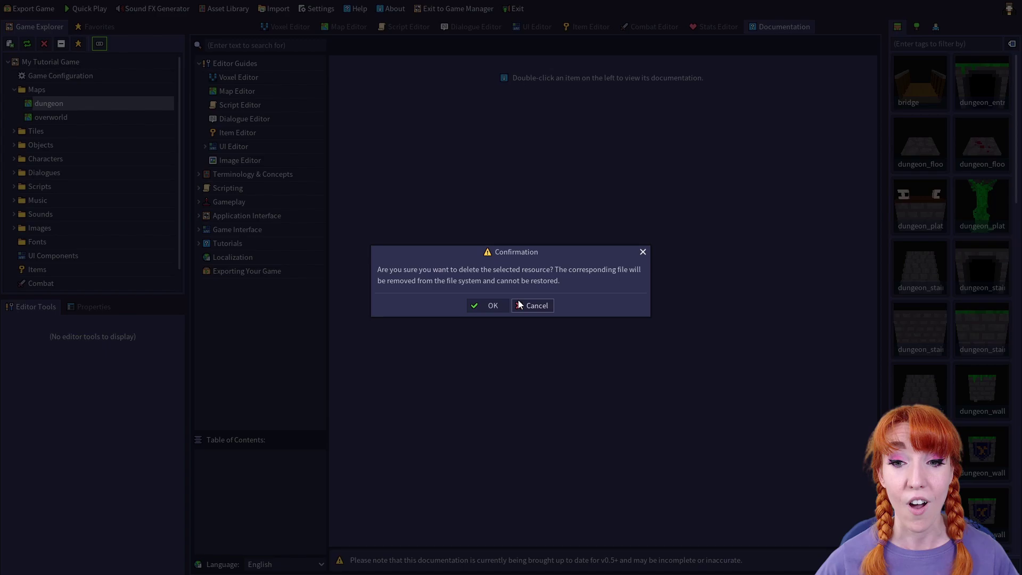
left_click(535, 304)
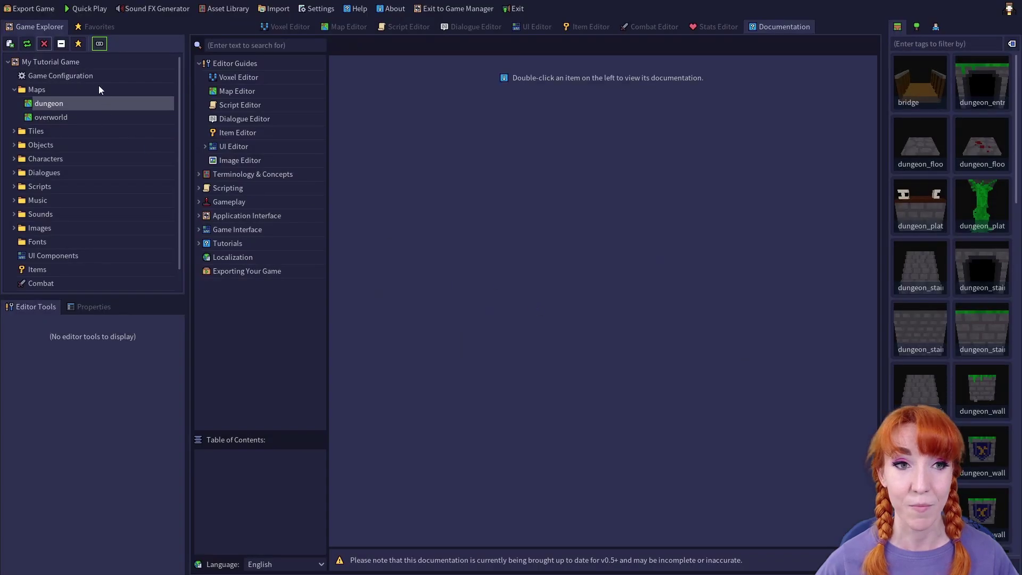
left_click(62, 45)
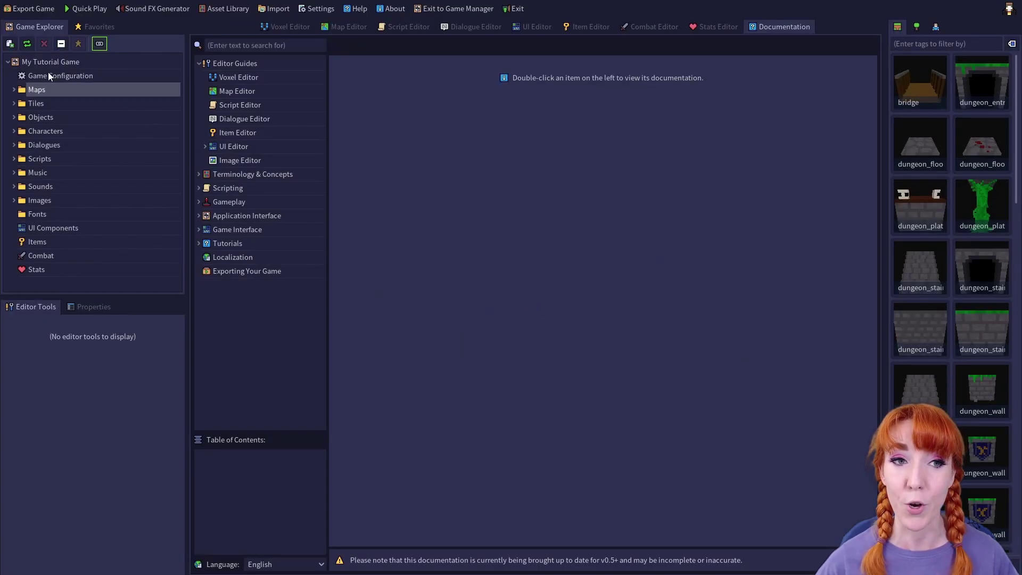
Favourite the bridge, dungeon_entrance and dungeon_floor tiles
left_click(15, 103)
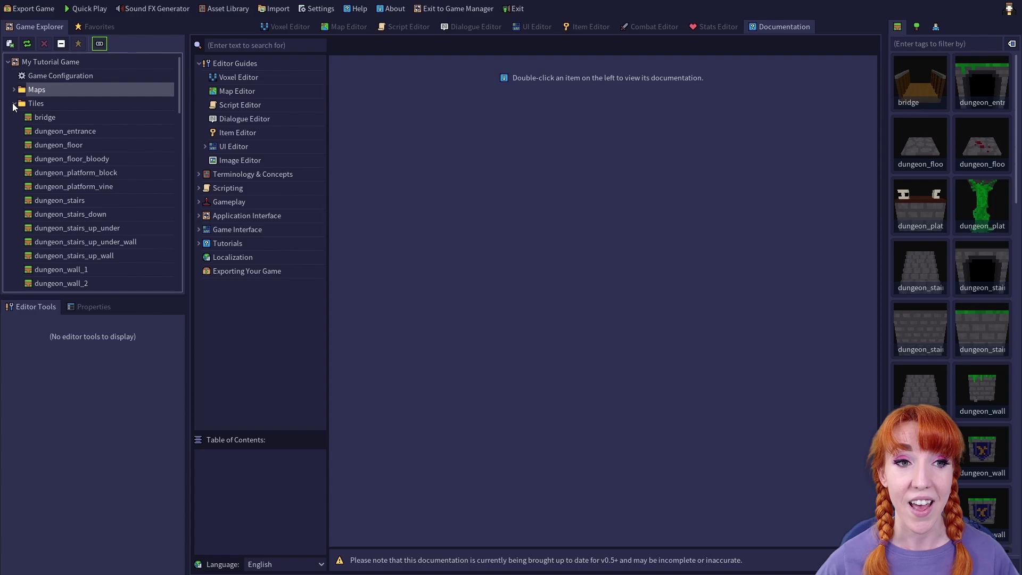
left_click(39, 113)
left_click(77, 45)
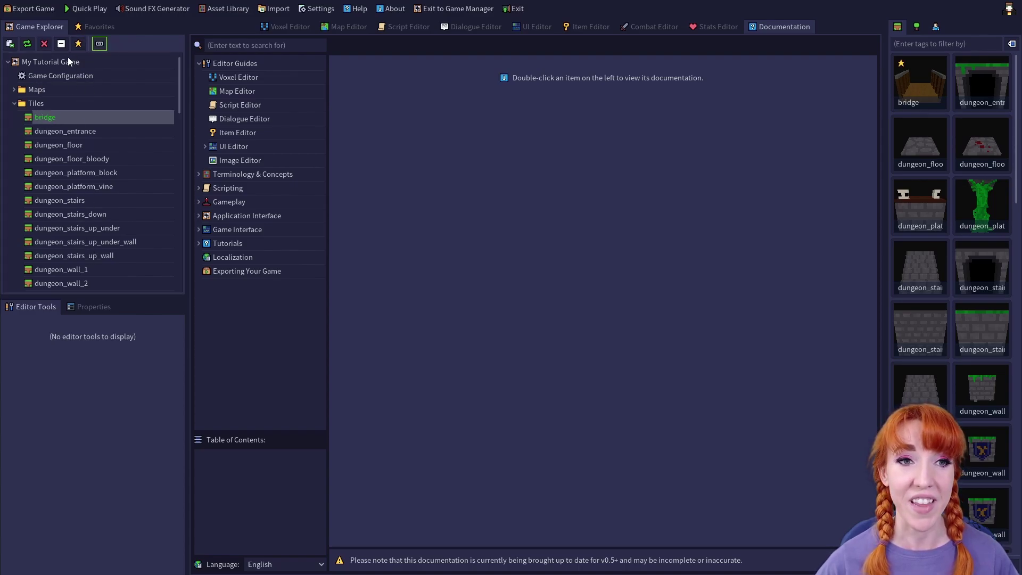
left_click(72, 130)
left_click(78, 44)
left_click(60, 146)
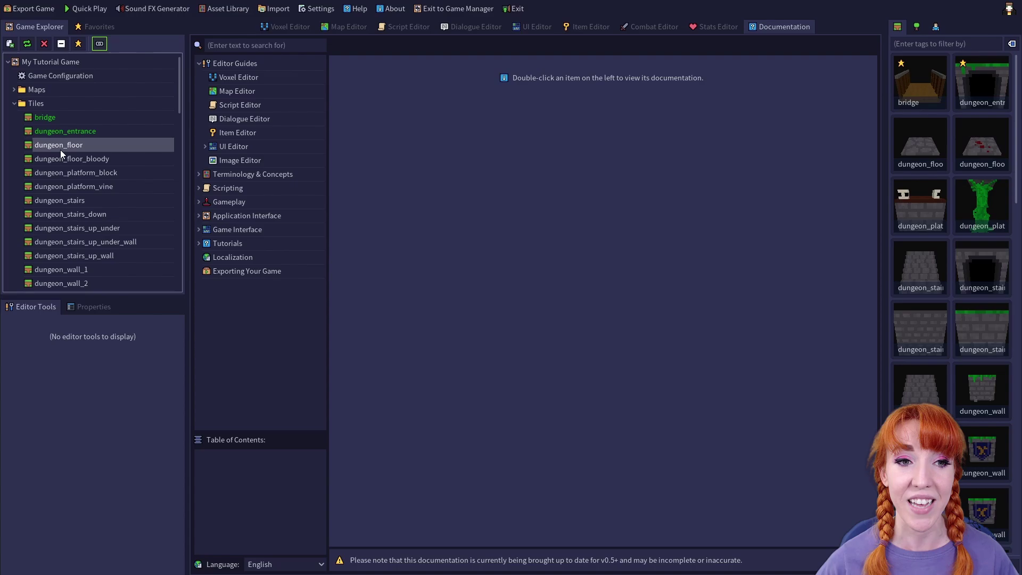
left_click(80, 47)
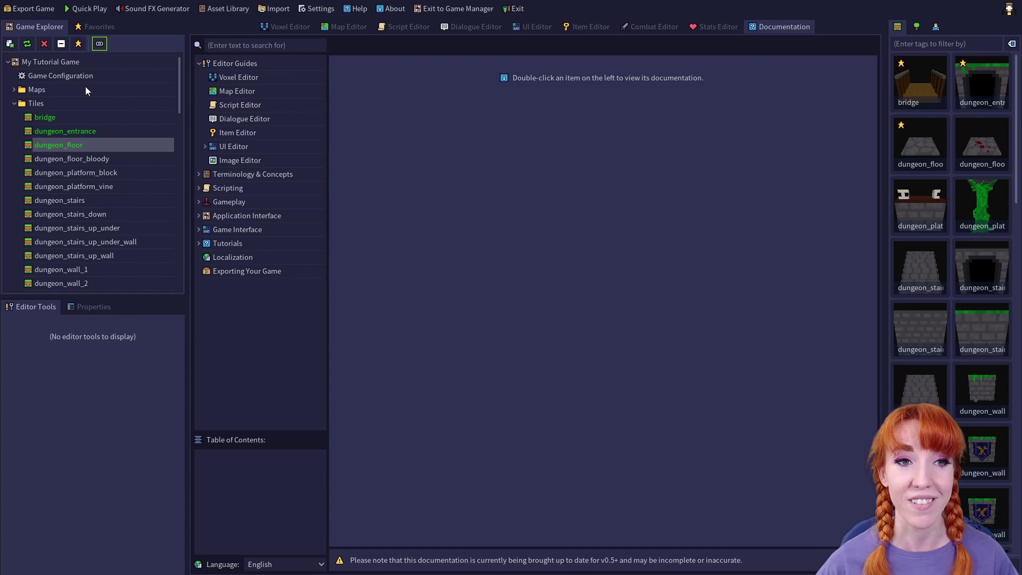
Reorder dungeon_floor in Favorites, remove it, and turn on Link with Editor
left_click(94, 28)
left_click(29, 83)
left_click(10, 44)
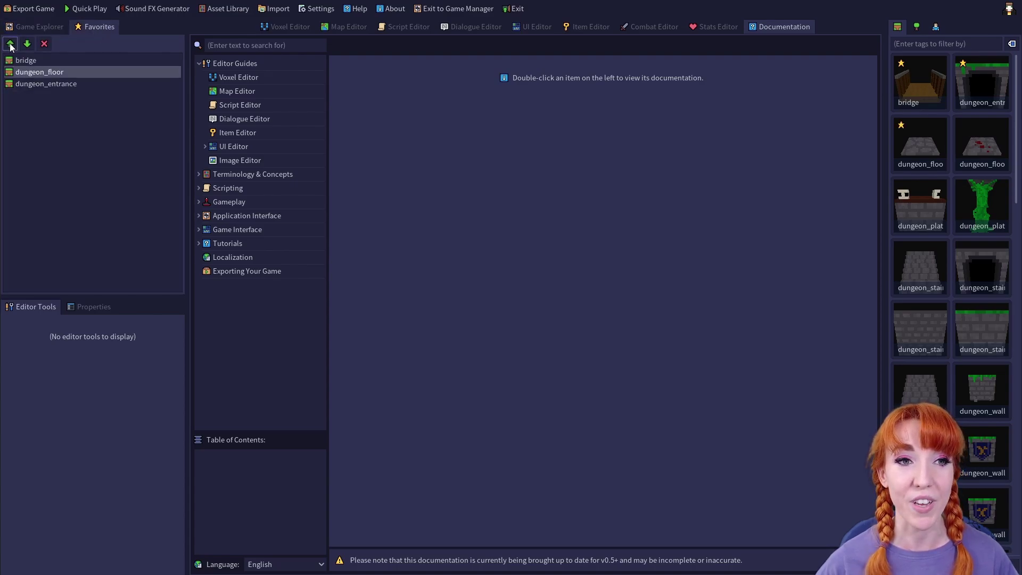
left_click(27, 43)
left_click(44, 44)
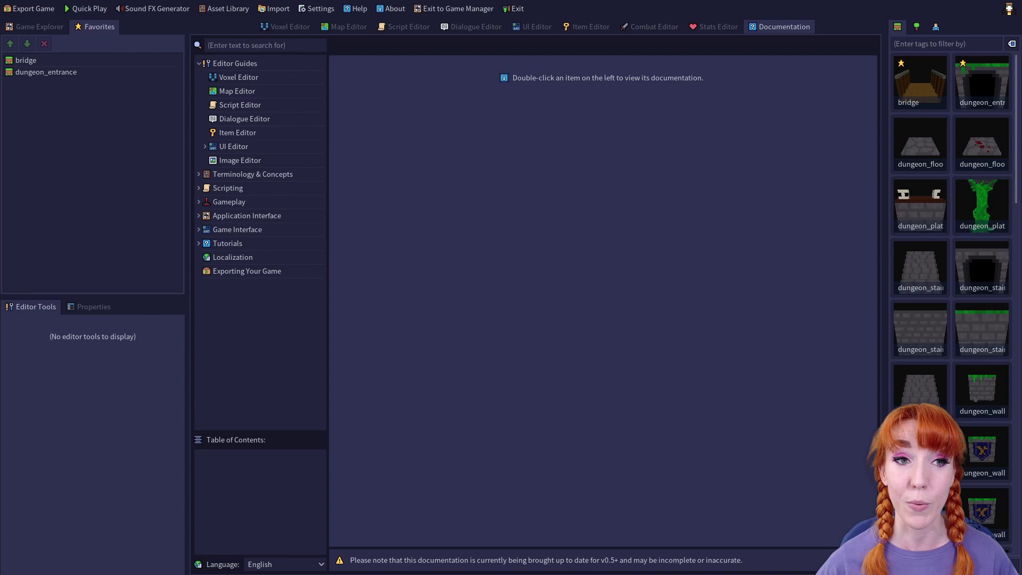
left_click(40, 26)
left_click(100, 45)
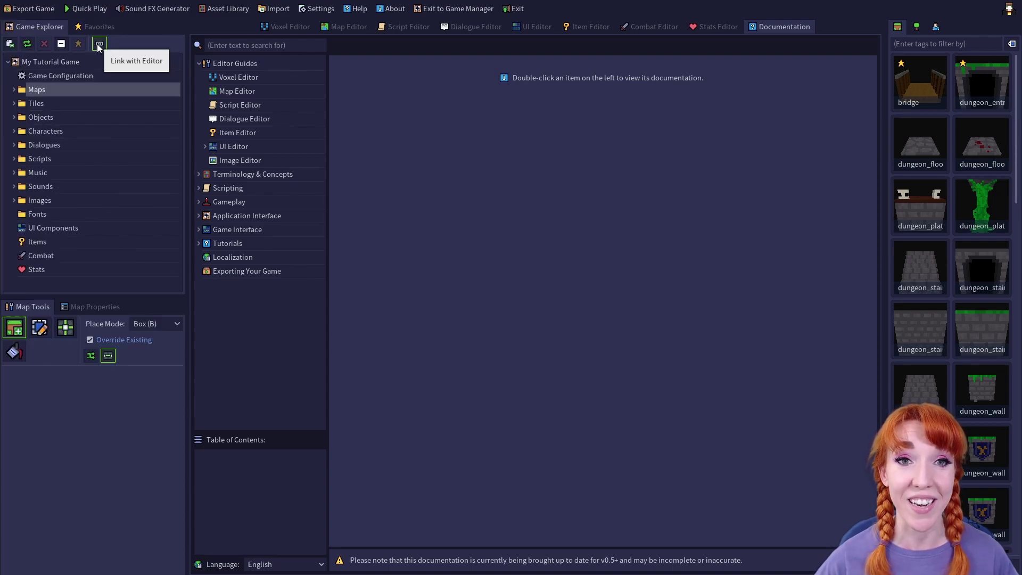
left_click(341, 27)
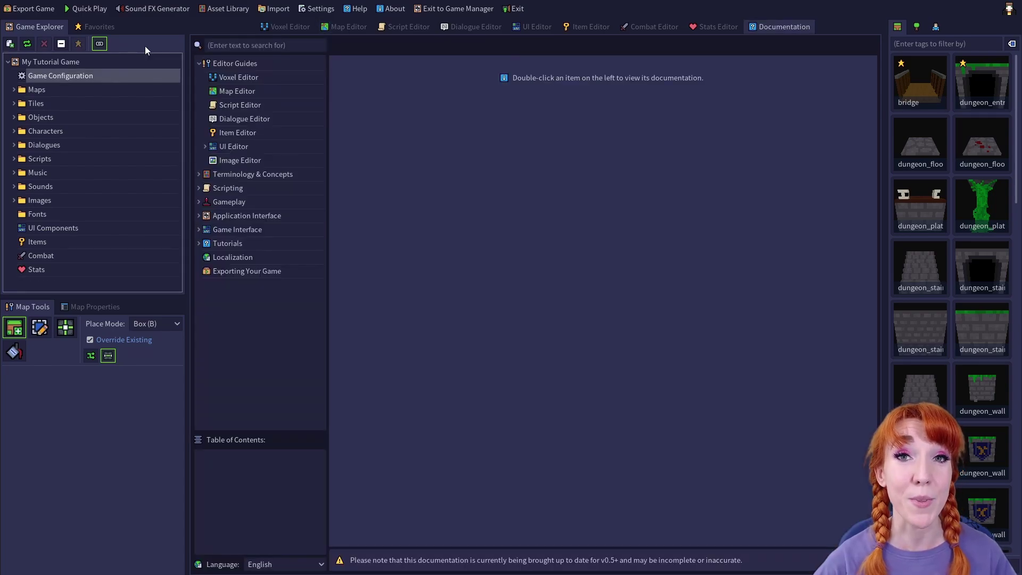
Open Game Configuration and review its Gameplay, Camera, Cursors, Sounds and User Interface settings
double_click(114, 76)
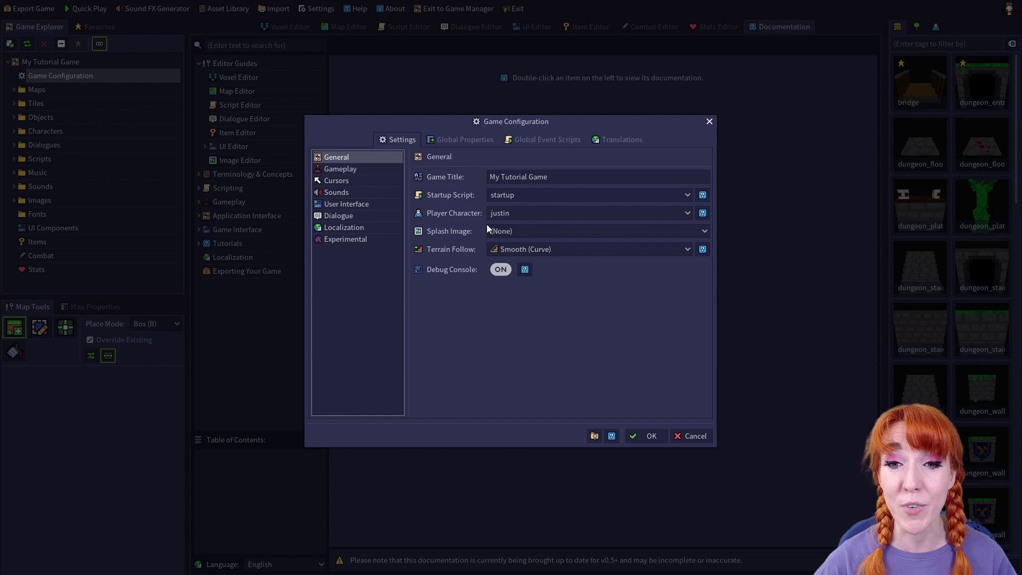
left_click(335, 168)
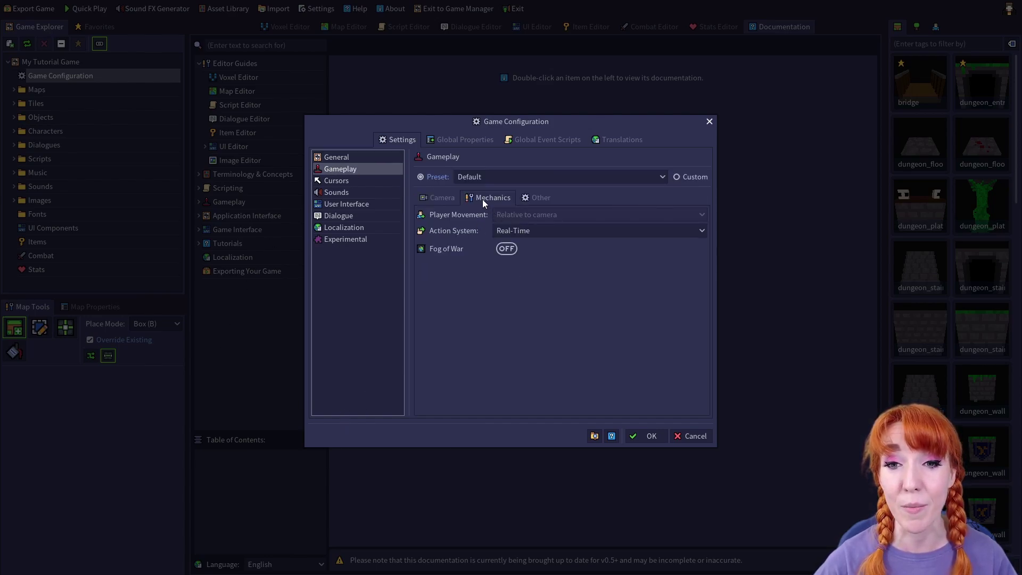
left_click(437, 196)
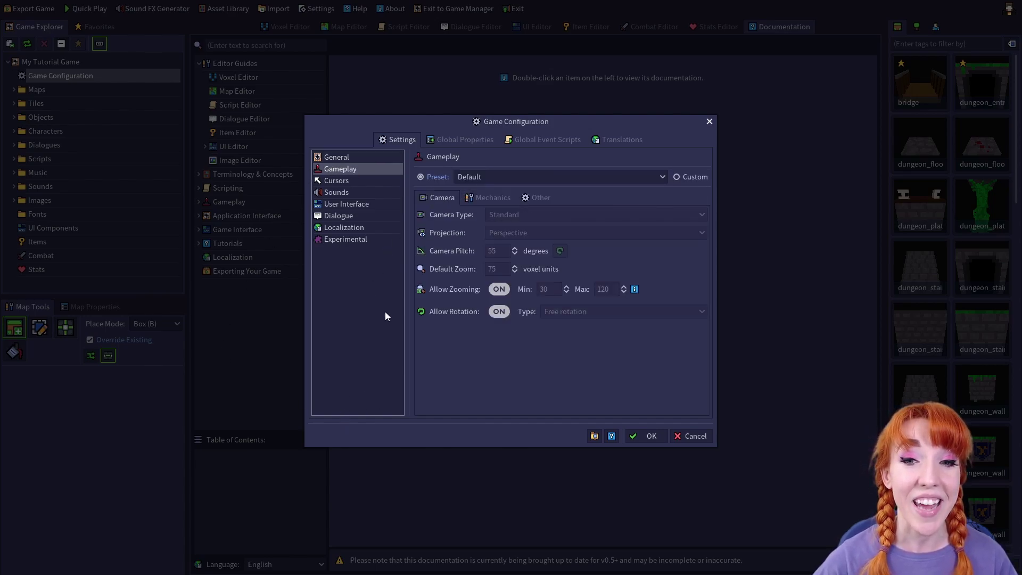
left_click(333, 179)
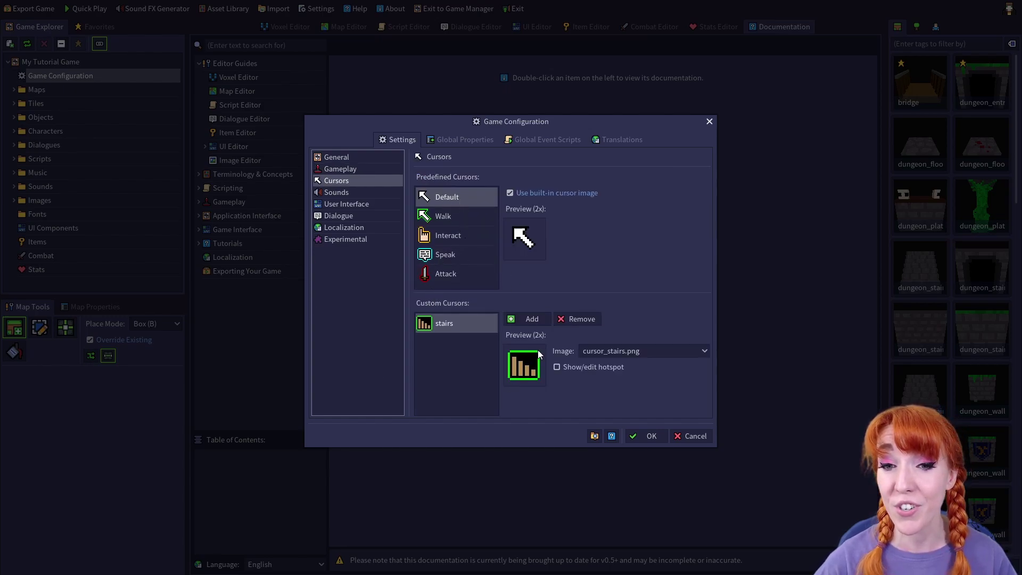
left_click(333, 194)
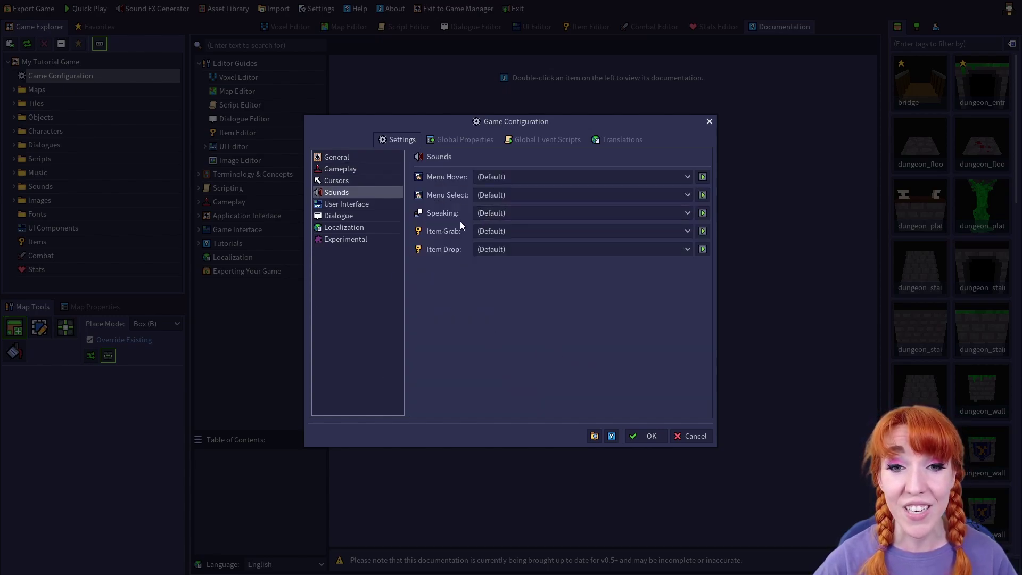
left_click(367, 205)
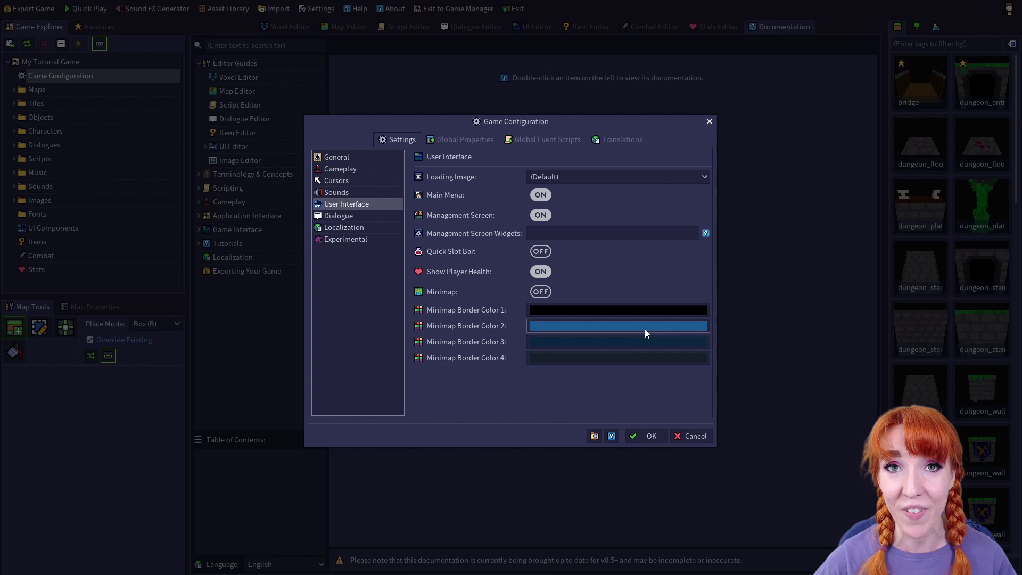
Close the game configuration and delete the dungeon map from the Maps folder
left_click(692, 436)
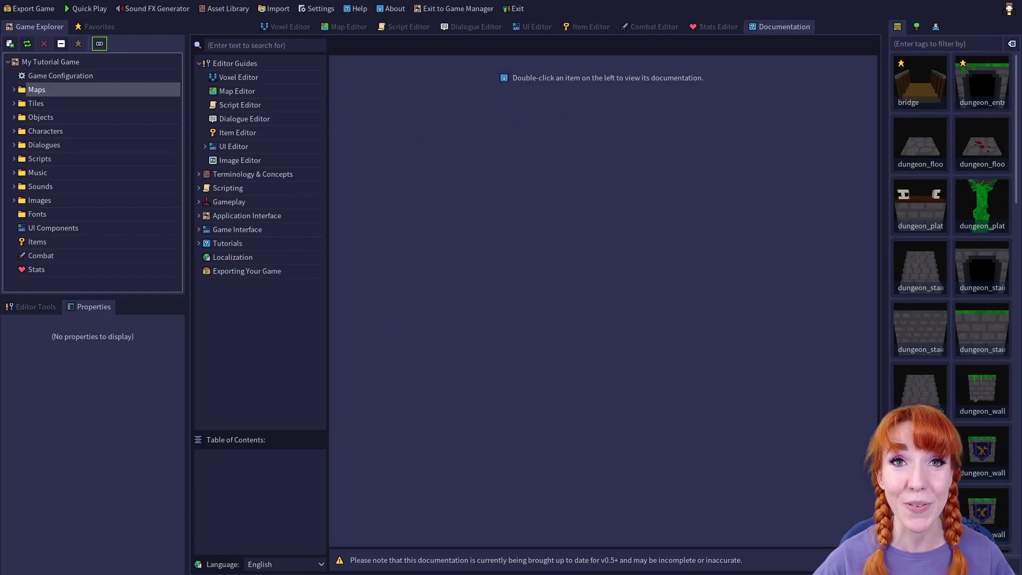
right_click(34, 91)
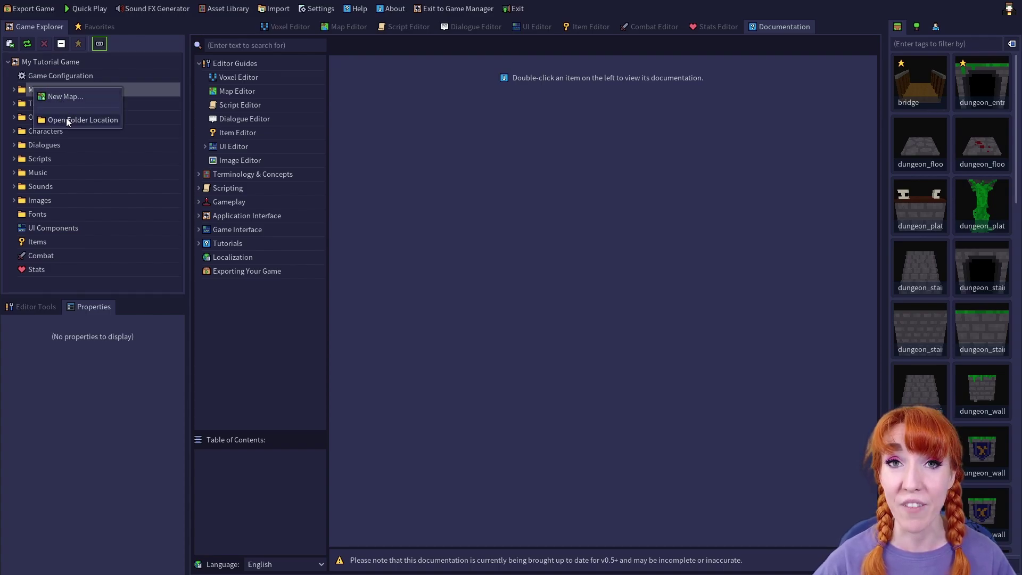
left_click(15, 90)
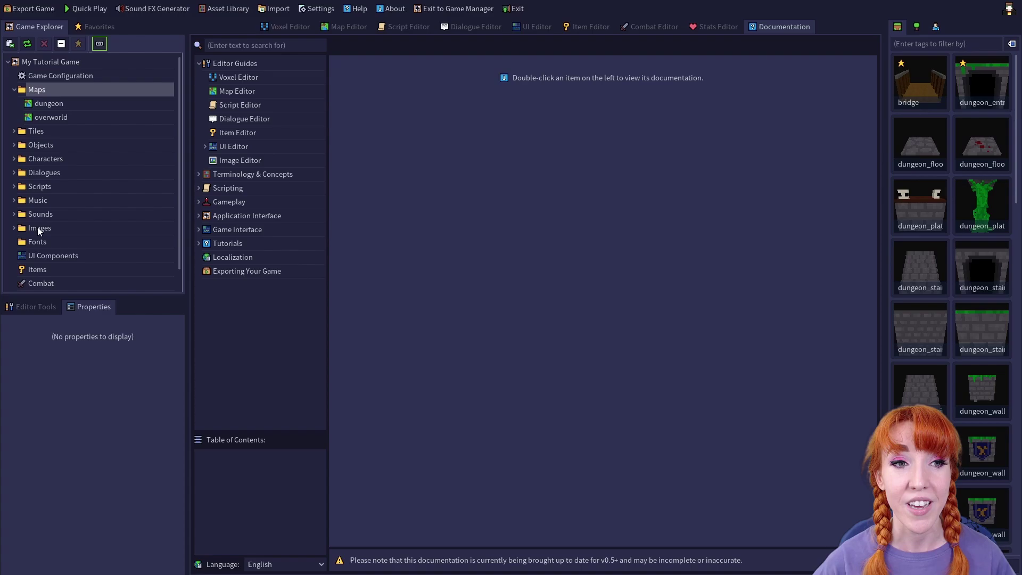
right_click(44, 103)
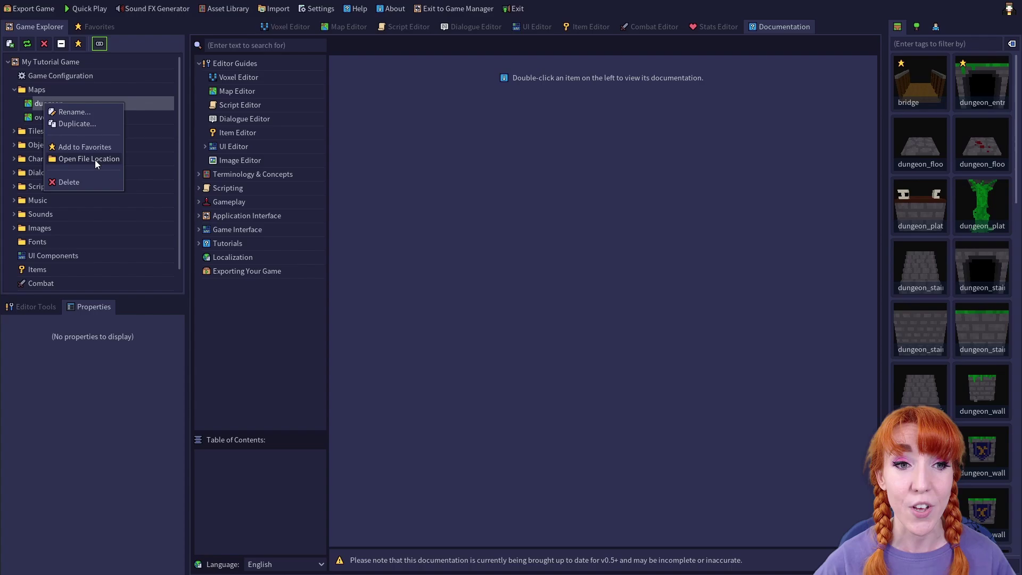
left_click(68, 182)
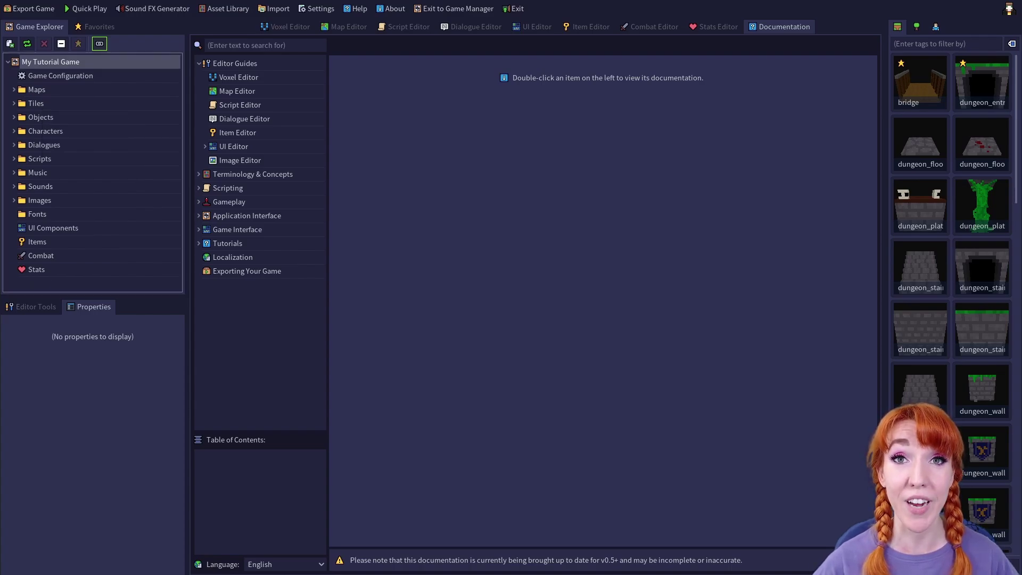
Rename the project root from My Tutorial Game to New Title
left_click(47, 63)
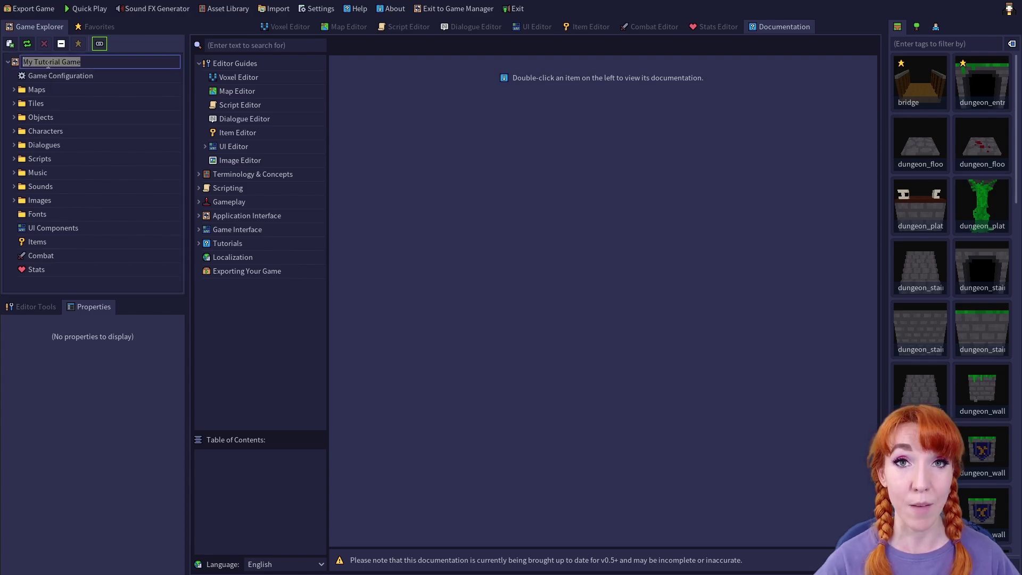
type("New Title")
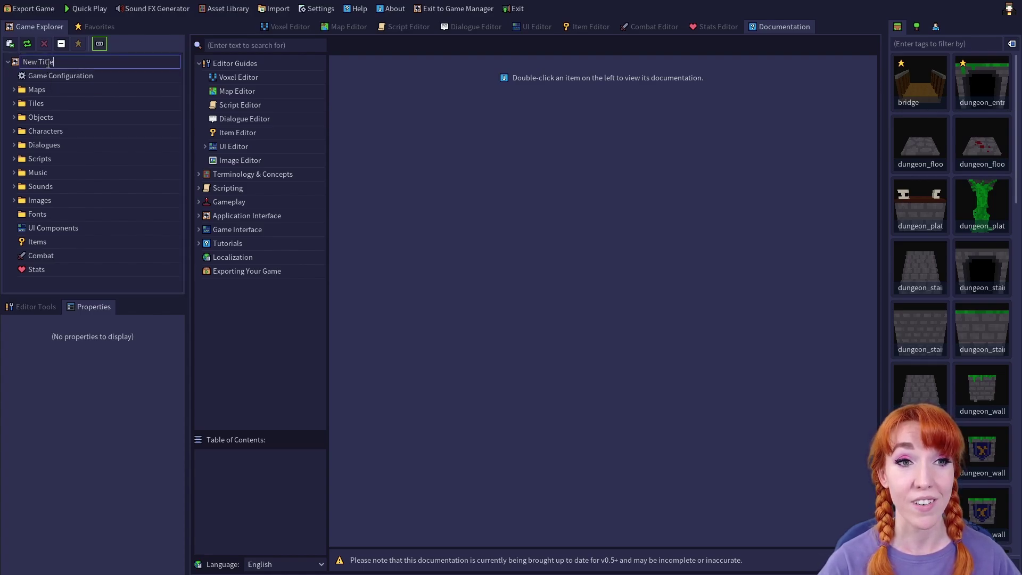
key("Return")
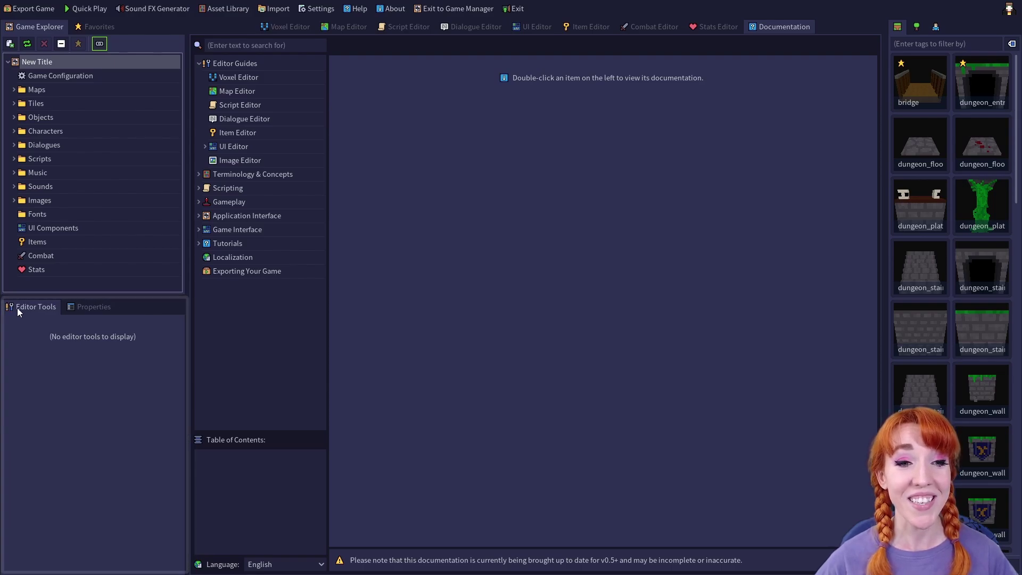
left_click(92, 309)
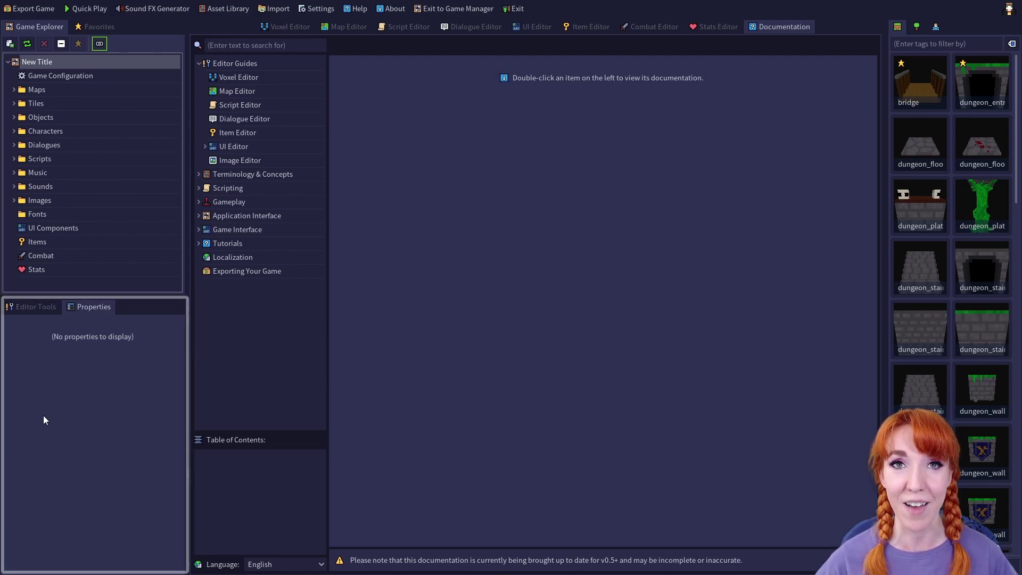
Open the justin model in the Voxel Editor and play its attack animation
left_click(35, 309)
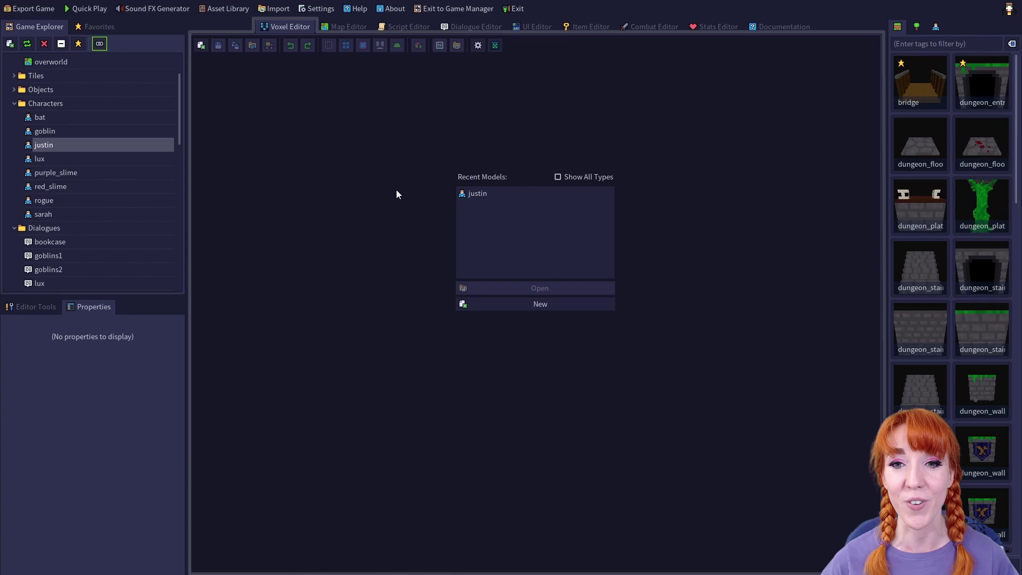
double_click(478, 193)
right_click_drag(400, 331, 436, 345)
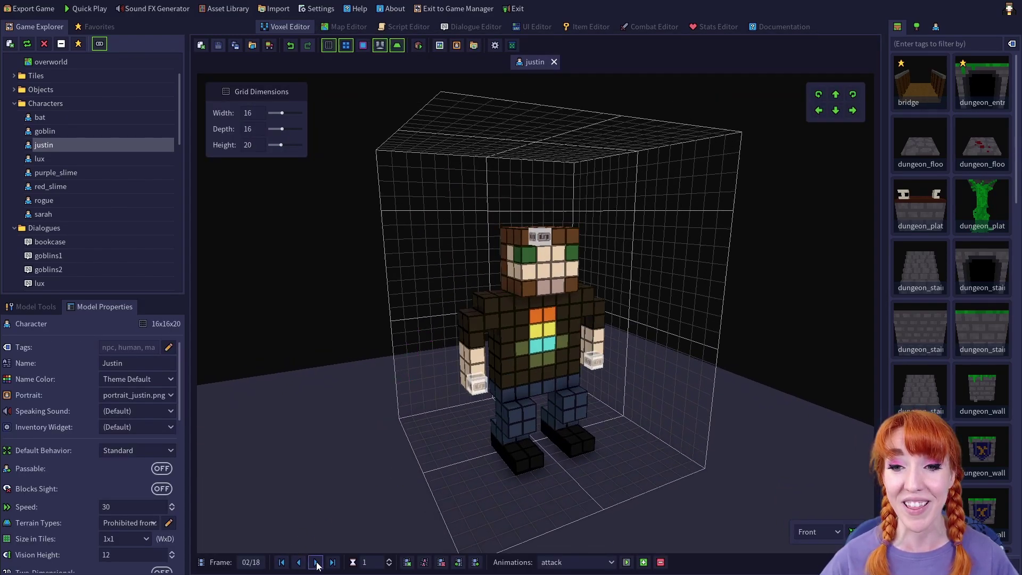
left_click(316, 563)
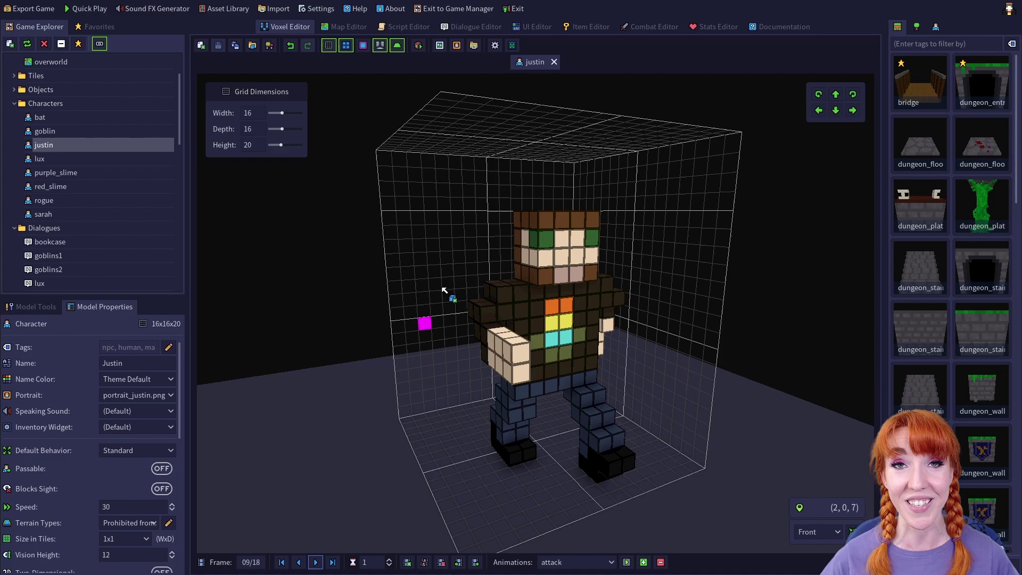
Open the overworld map in the Map Editor and the startup script
left_click(342, 27)
left_click(489, 192)
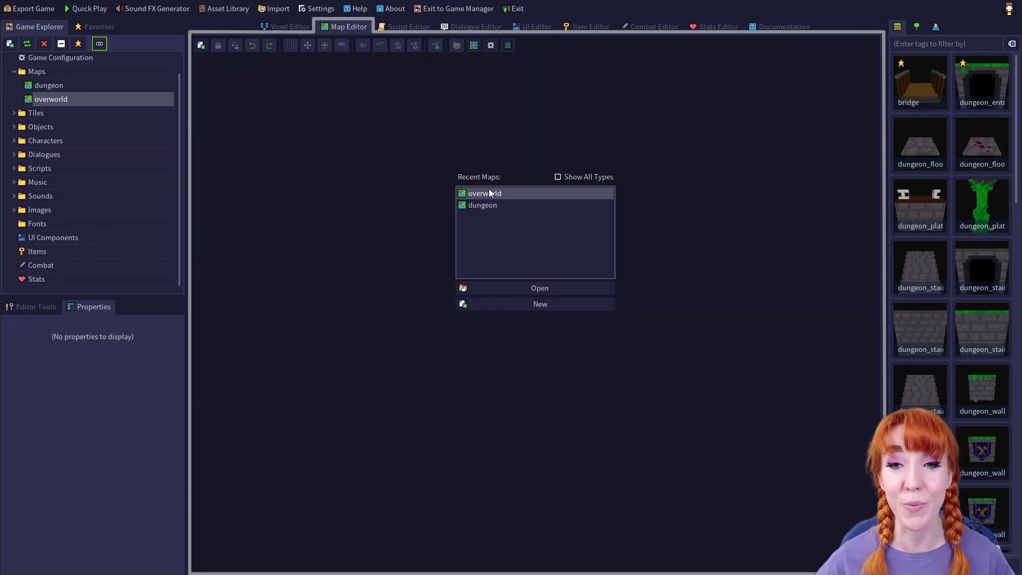
double_click(490, 193)
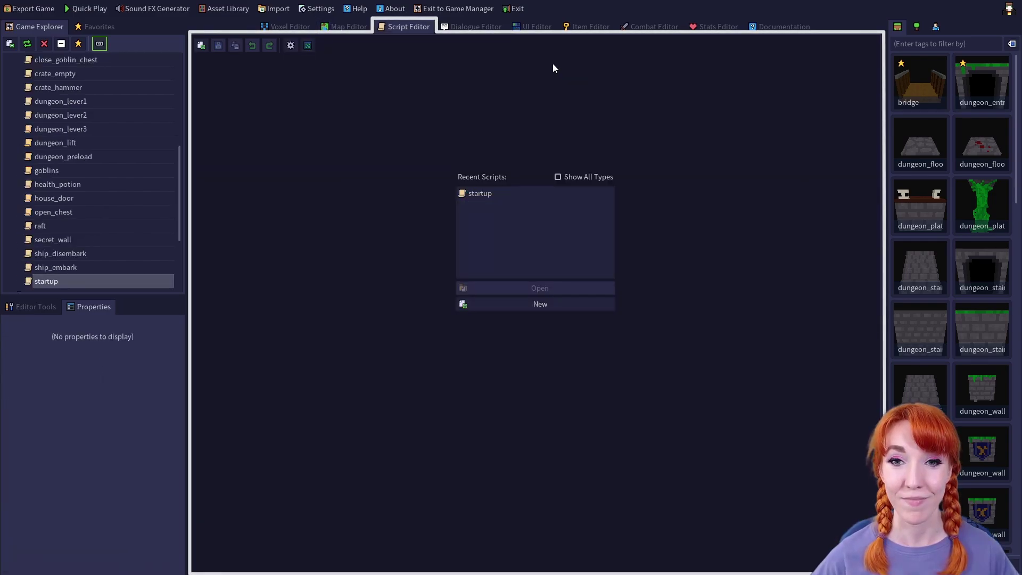
double_click(477, 195)
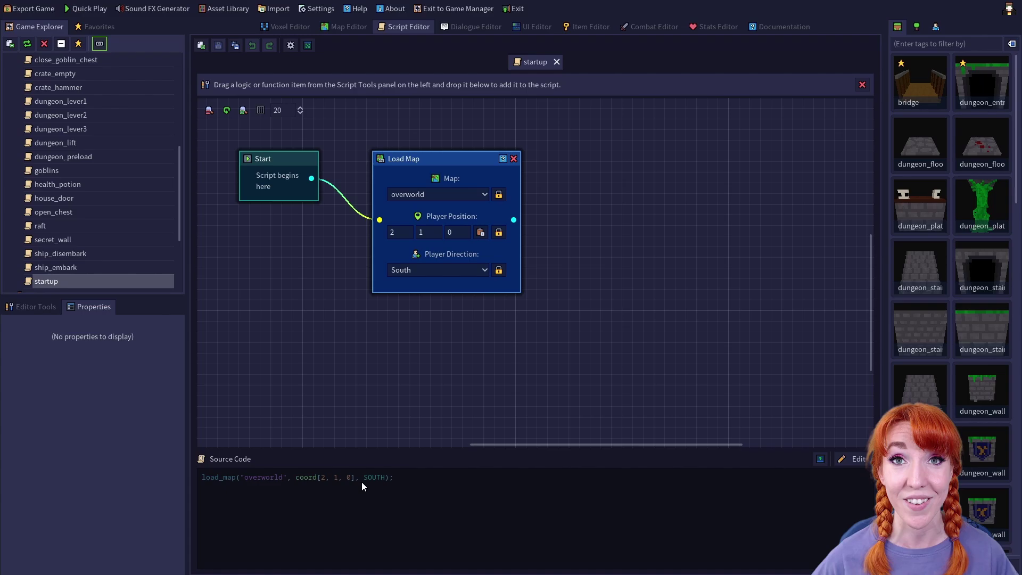
left_click(472, 27)
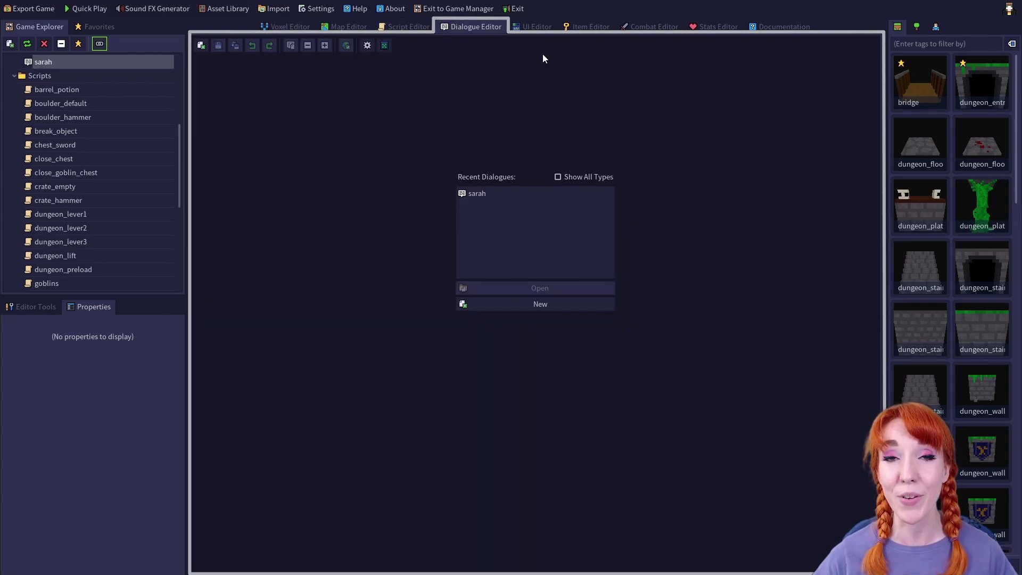
Open the sarah dialogue, then preview the UI Widgets, Screens, Main Menu and Credits
double_click(476, 193)
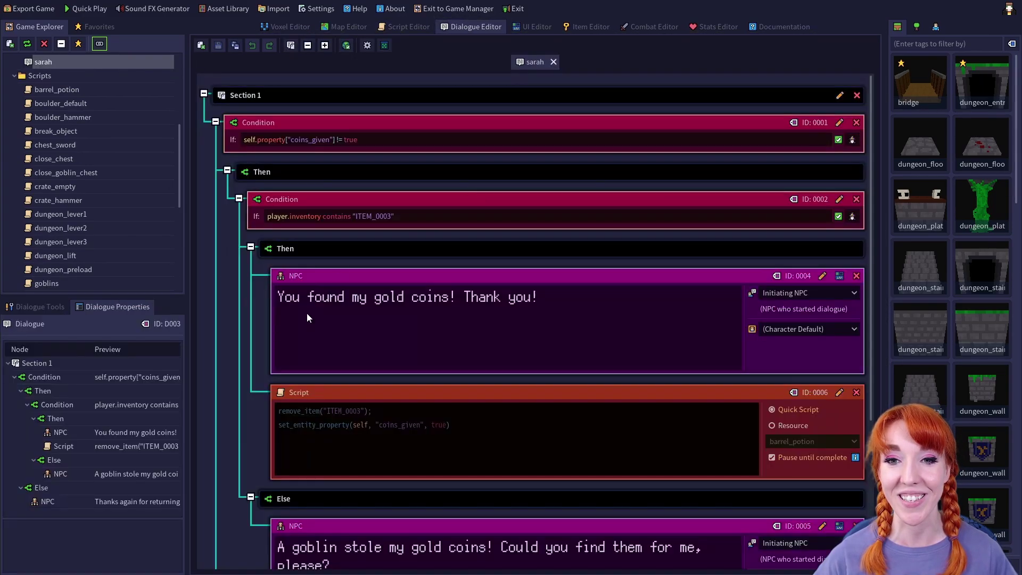
scroll(471, 280, "down", 3)
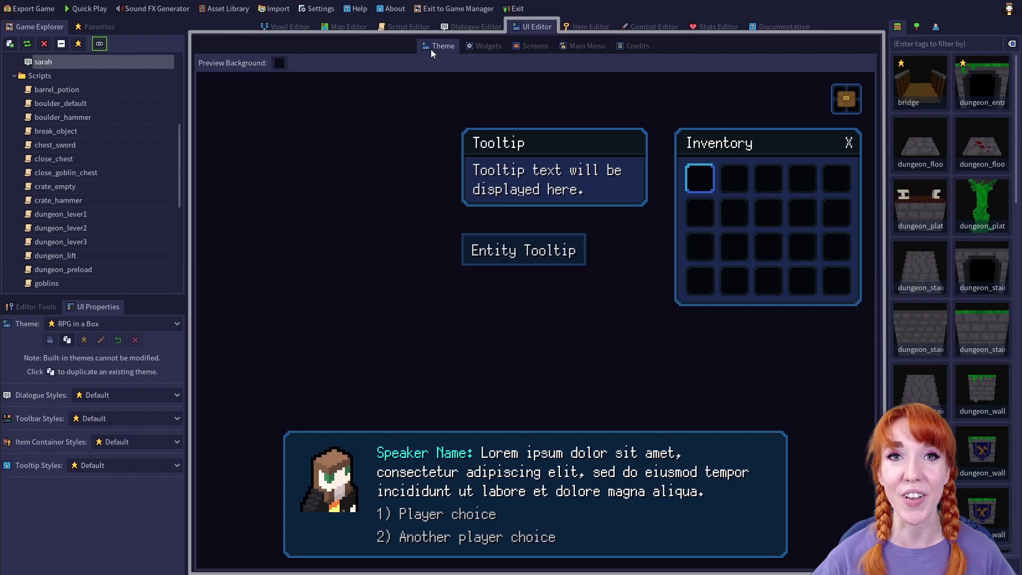
left_click(483, 48)
left_click(528, 47)
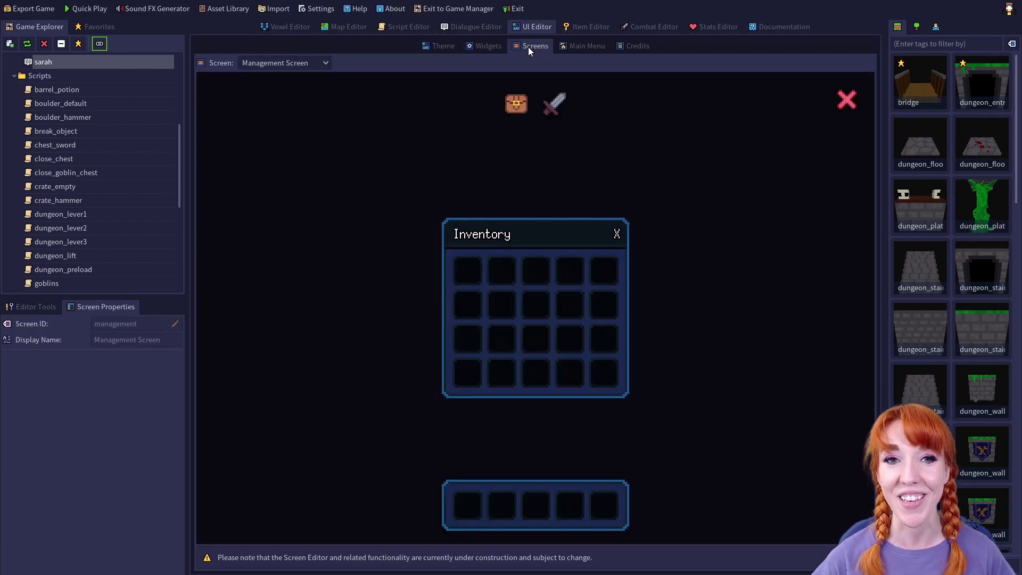
left_click(579, 46)
left_click(636, 45)
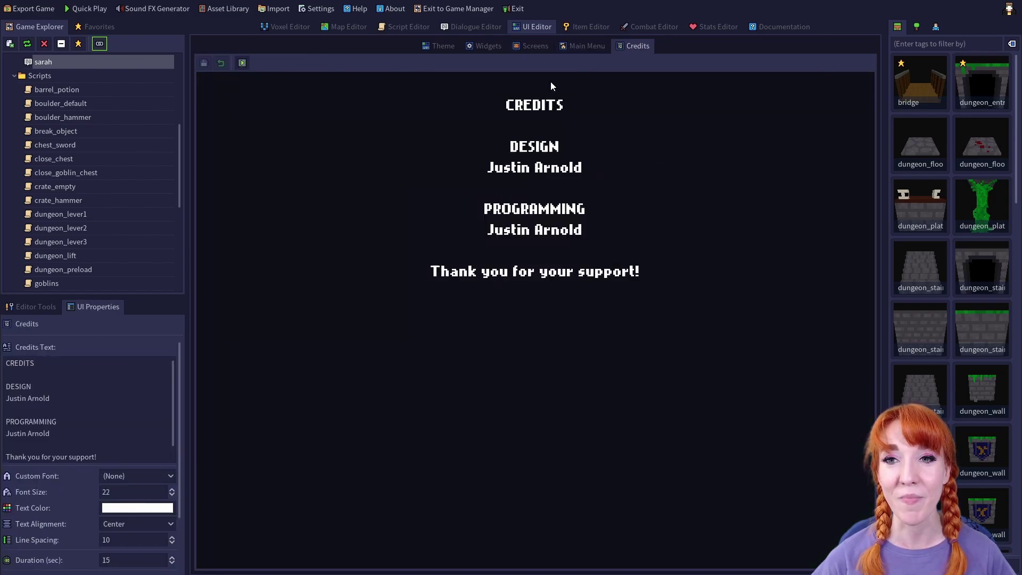
left_click(586, 27)
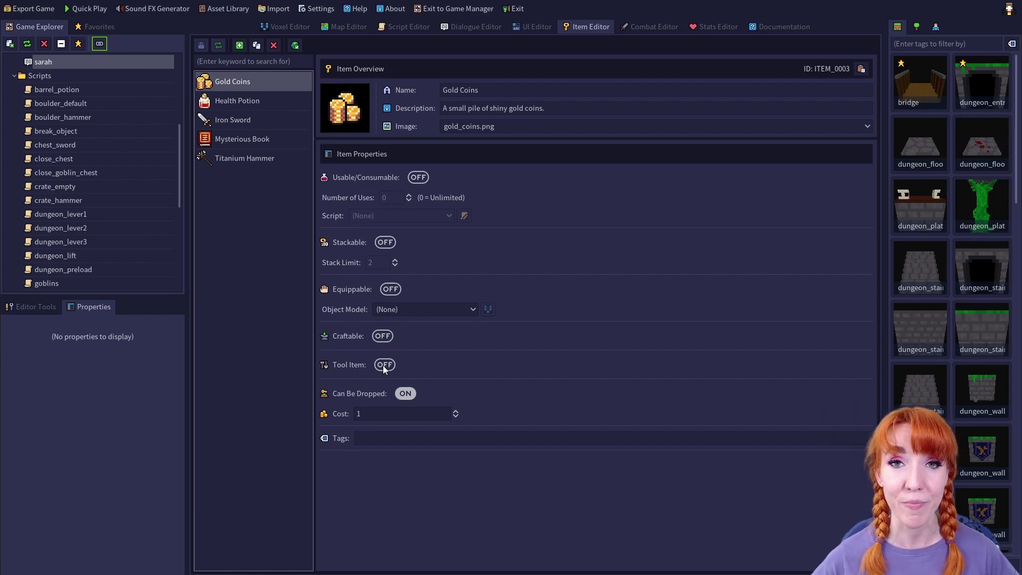
View the Combat Editor, then search the documentation for 'anima' and open Animating a Character
left_click(644, 25)
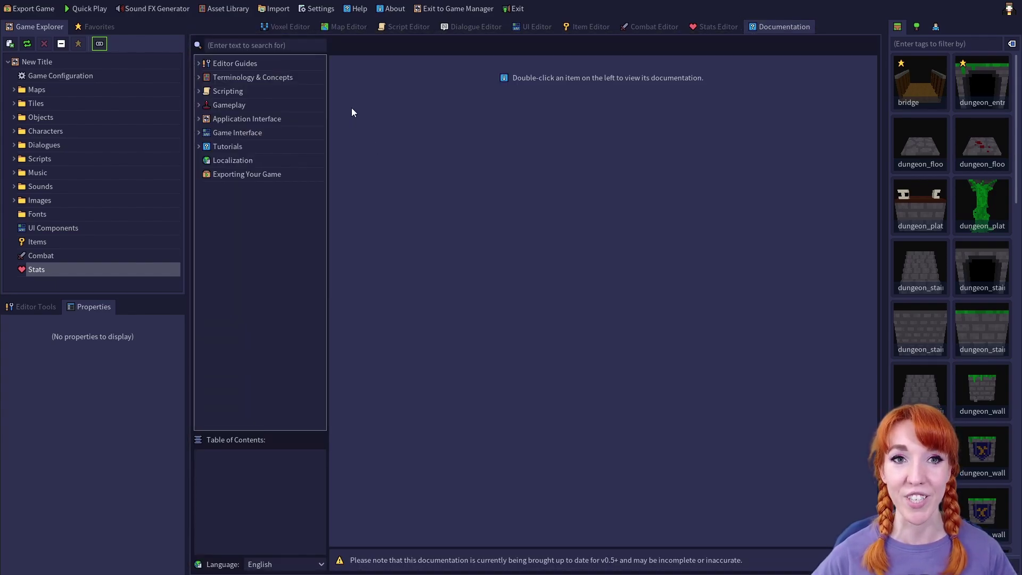
double_click(233, 63)
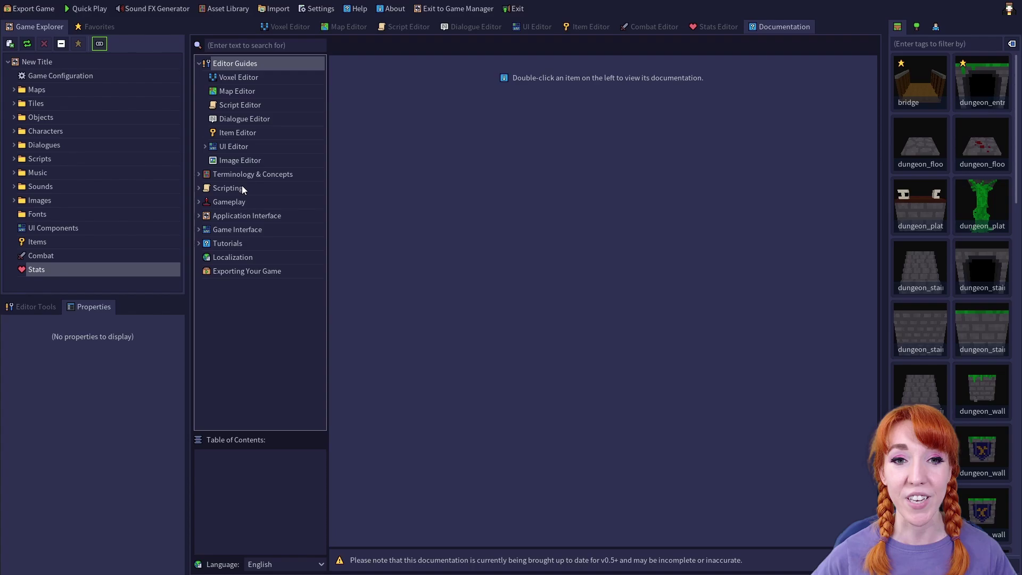
double_click(235, 176)
left_click(244, 43)
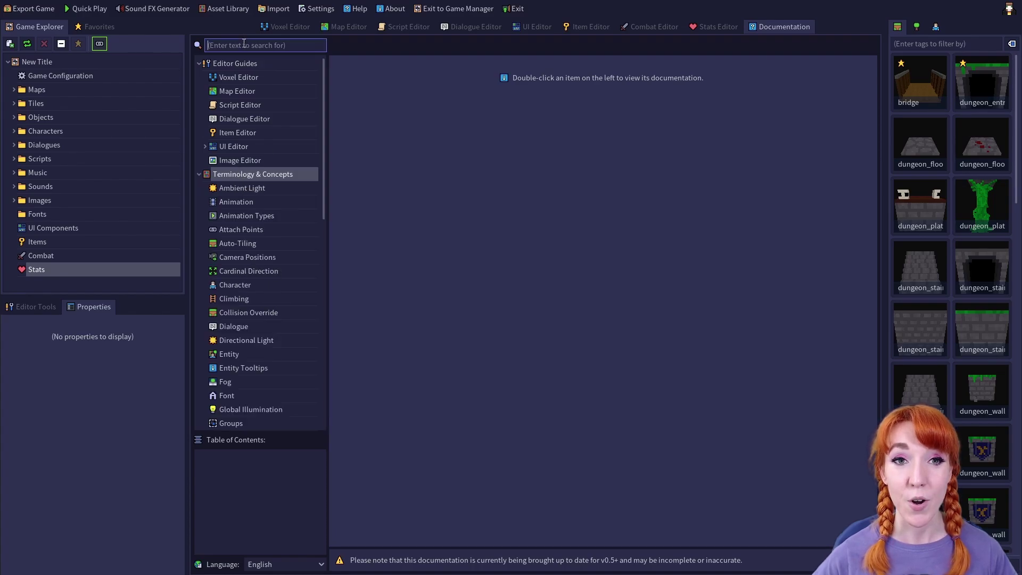
type("an")
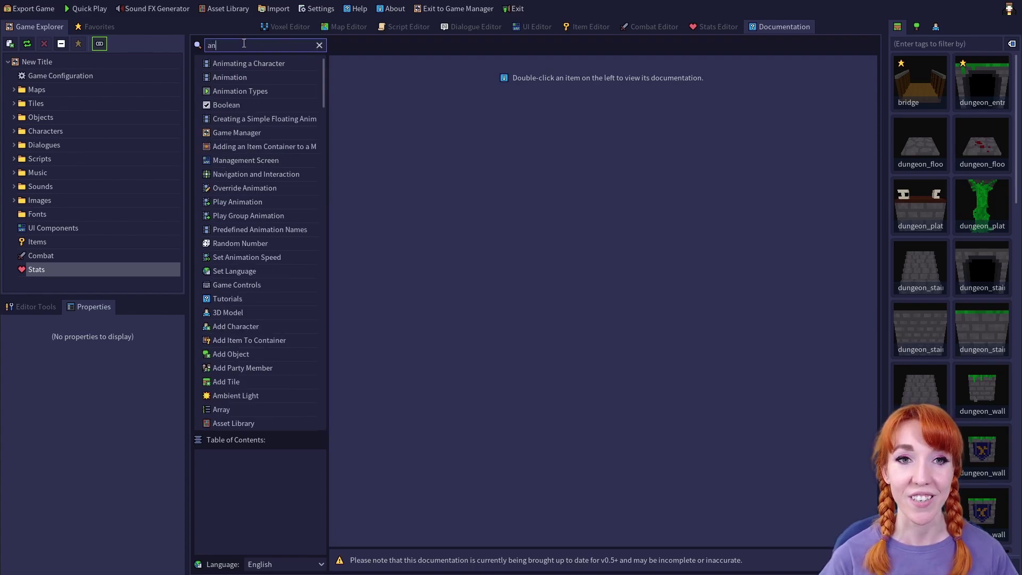
type("ima")
double_click(256, 64)
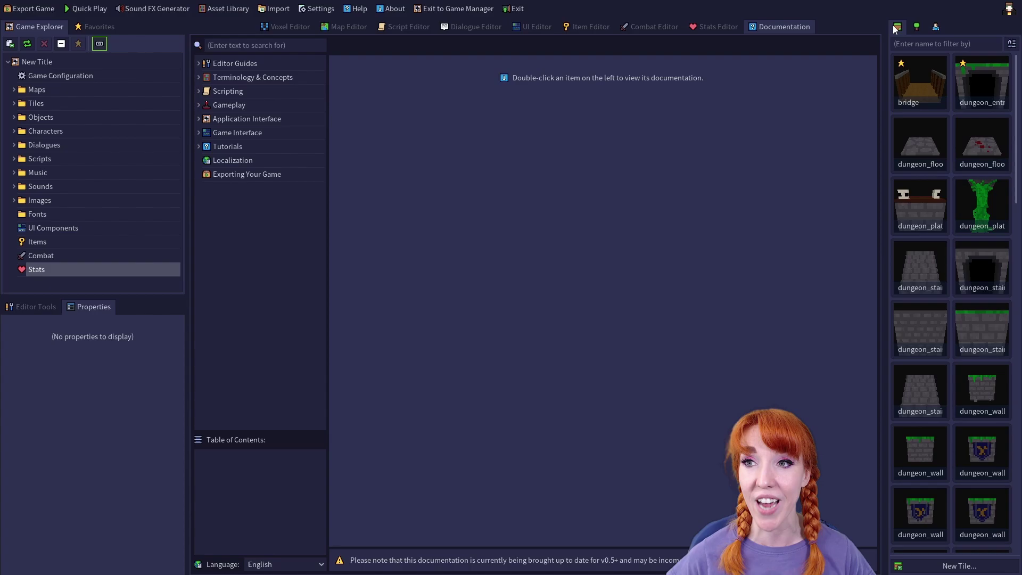
Try the character asset filters, ending with filtering by name
left_click(917, 27)
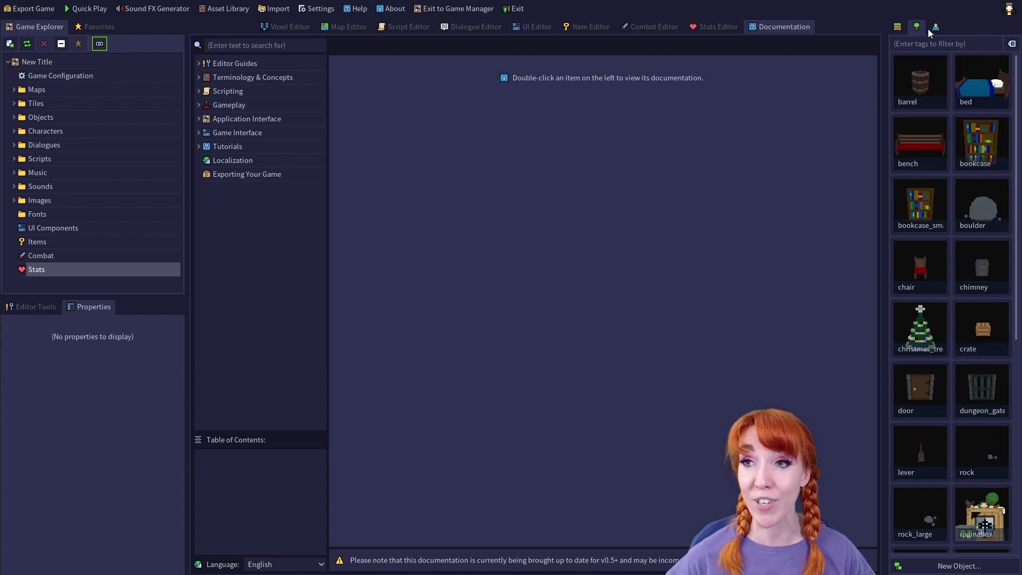
left_click(935, 27)
left_click(1012, 44)
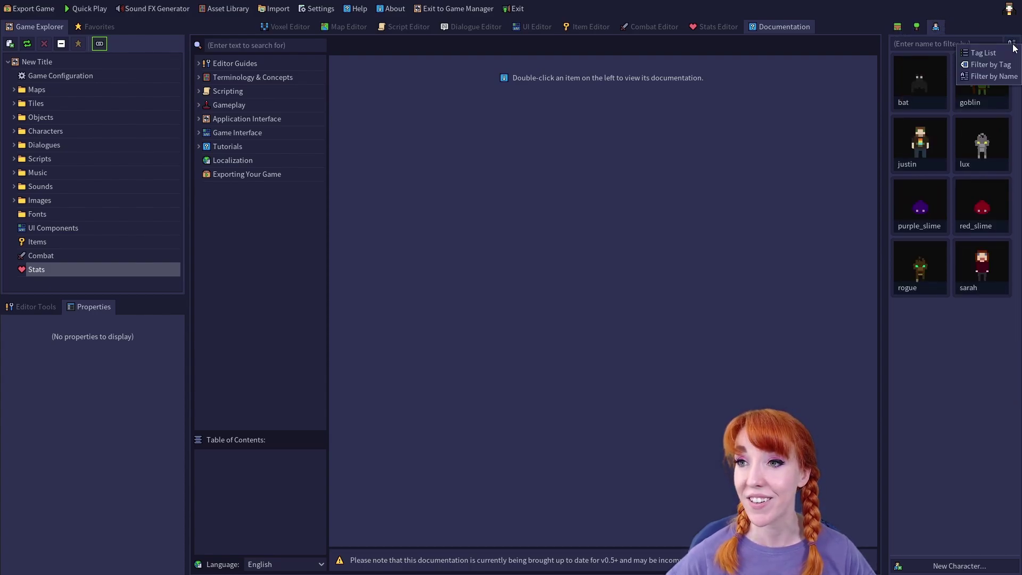
left_click(990, 65)
left_click(969, 43)
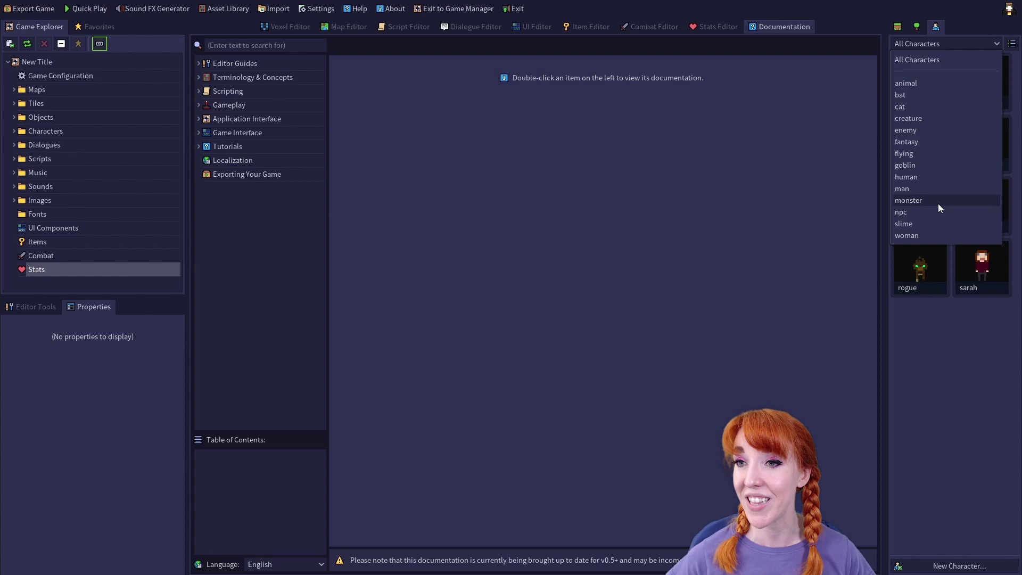
left_click(1012, 60)
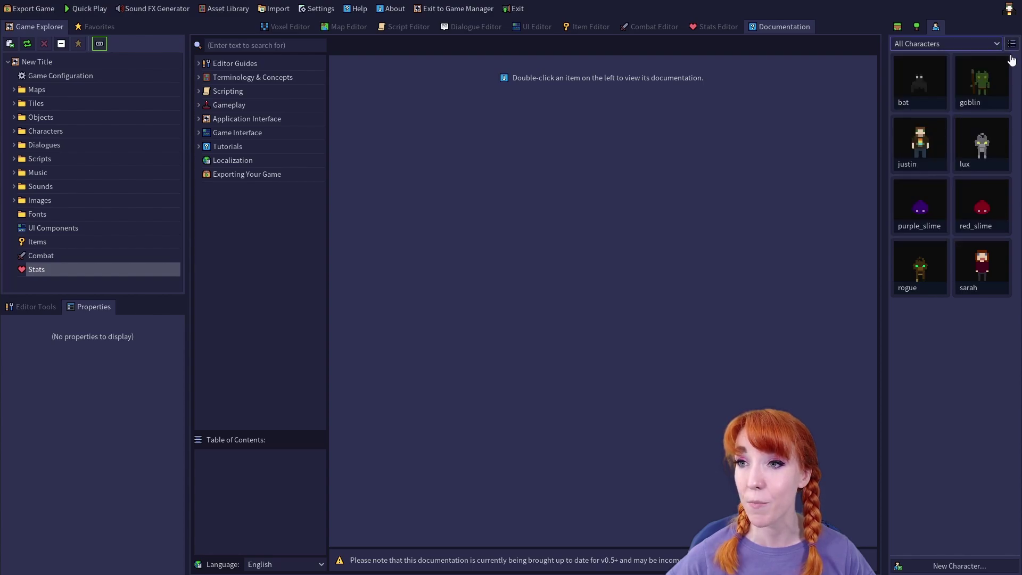
left_click(1004, 65)
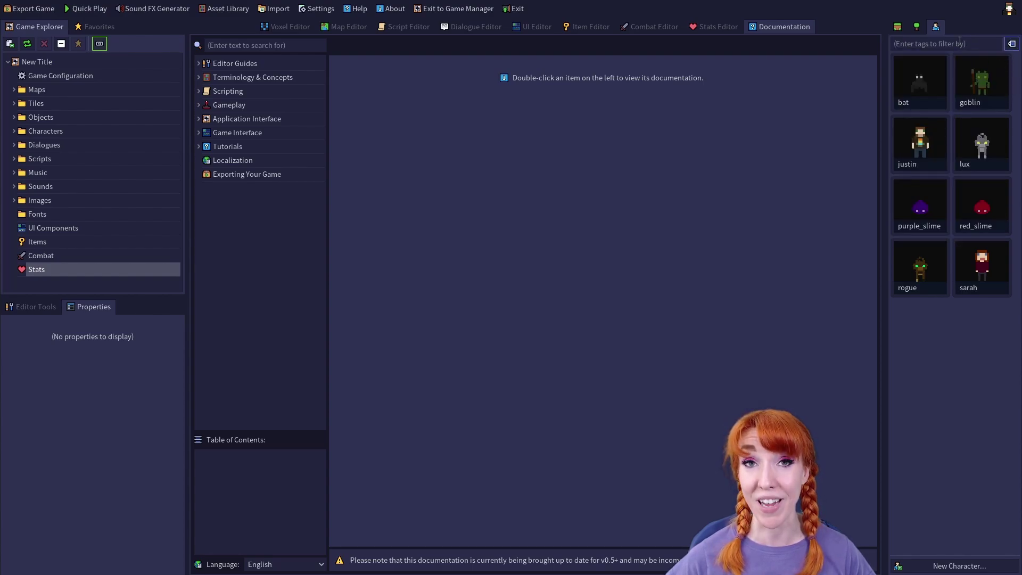
left_click(1012, 44)
left_click(989, 77)
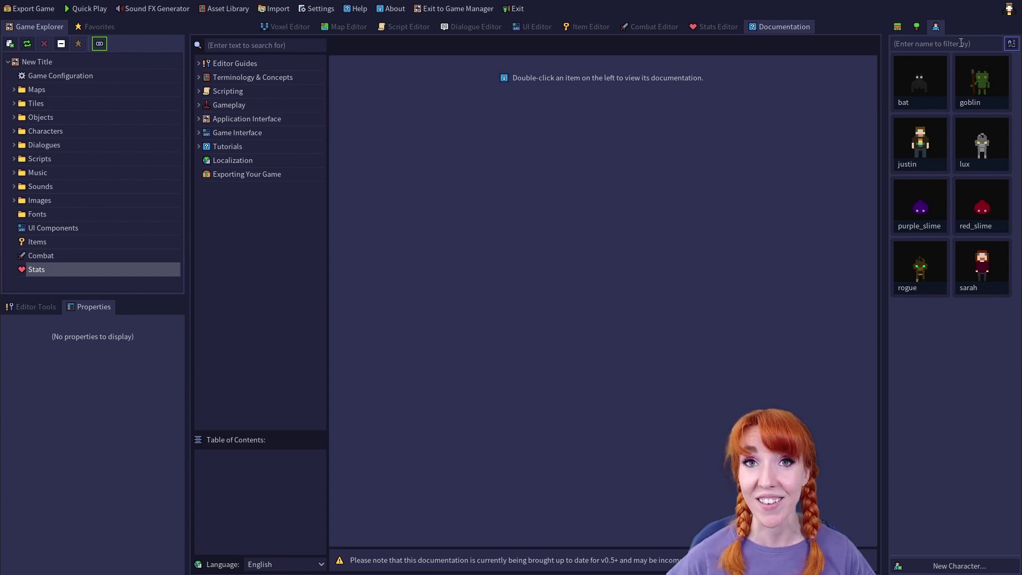
Show tile assets, star the bridge tile as a favourite, and select it
left_click(958, 566)
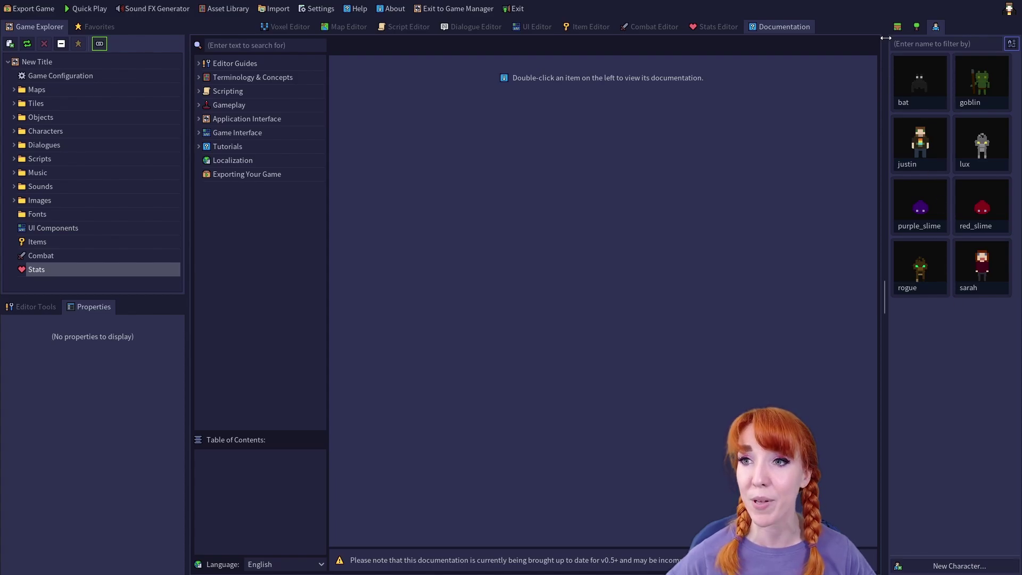
left_click(897, 26)
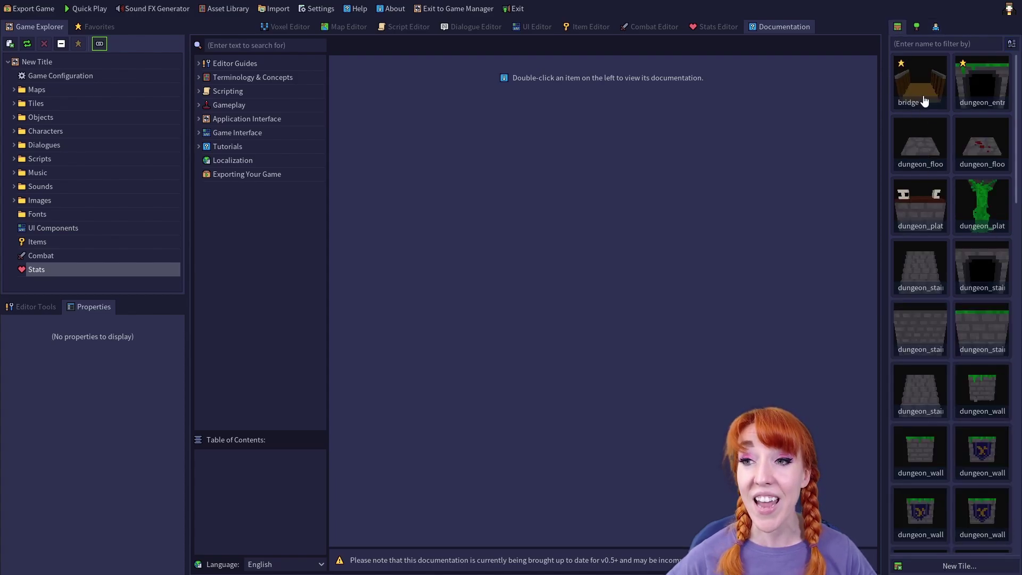
left_click(899, 63)
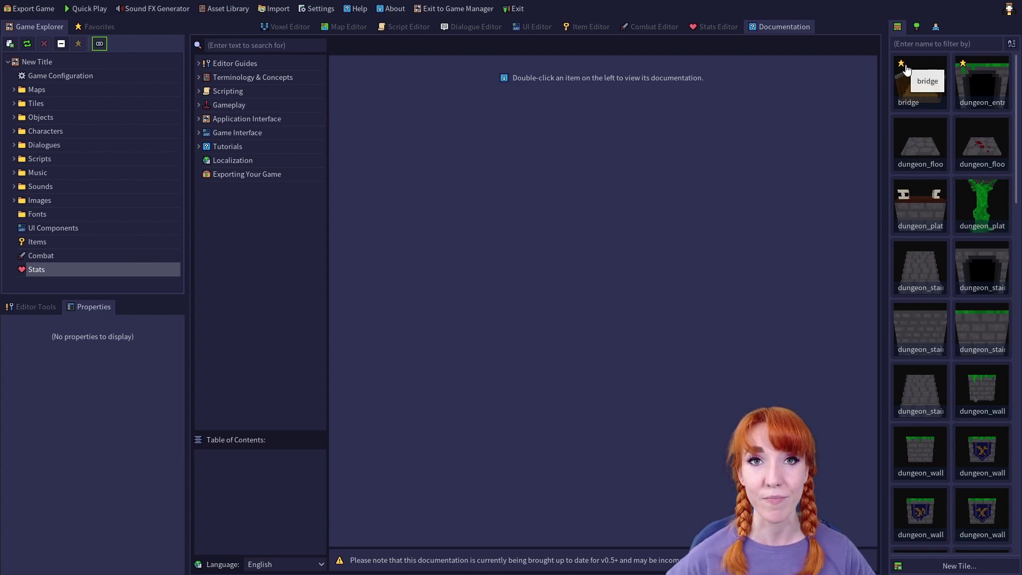
left_click(908, 92)
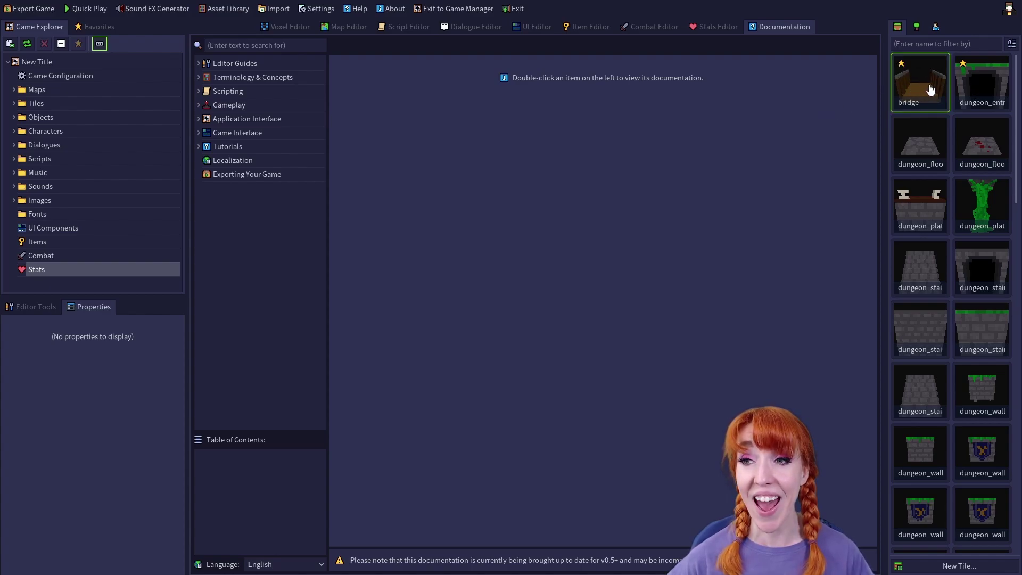
Add the first dungeon_floor tile to Favorites, then cancel a prompt to delete it
right_click(913, 147)
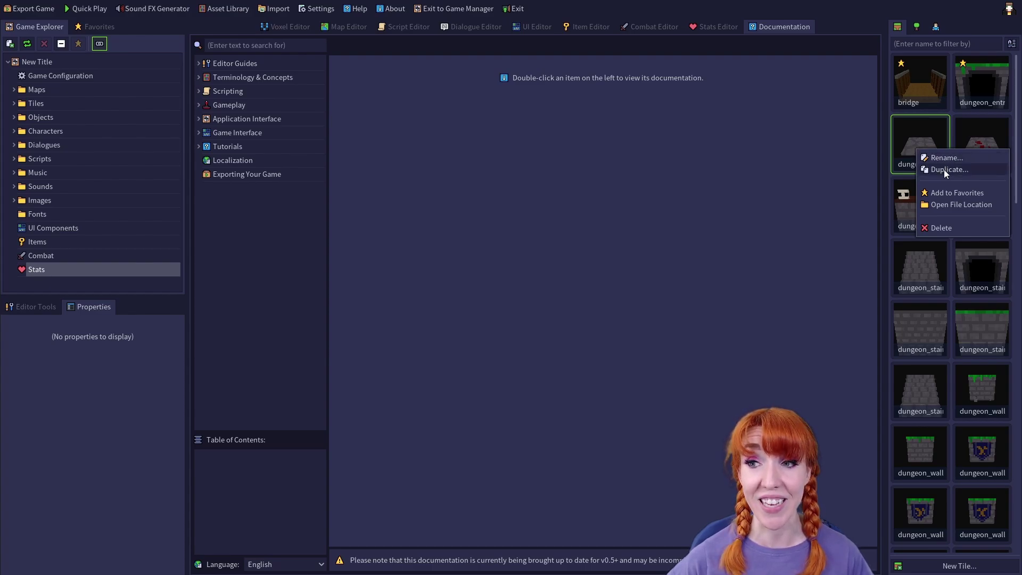
left_click(953, 192)
right_click(931, 163)
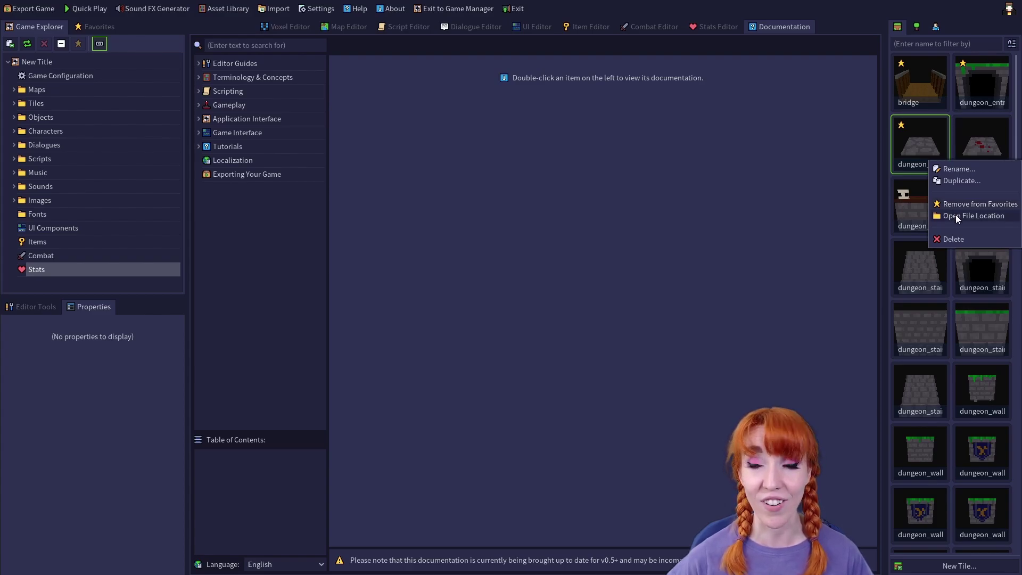
left_click(950, 240)
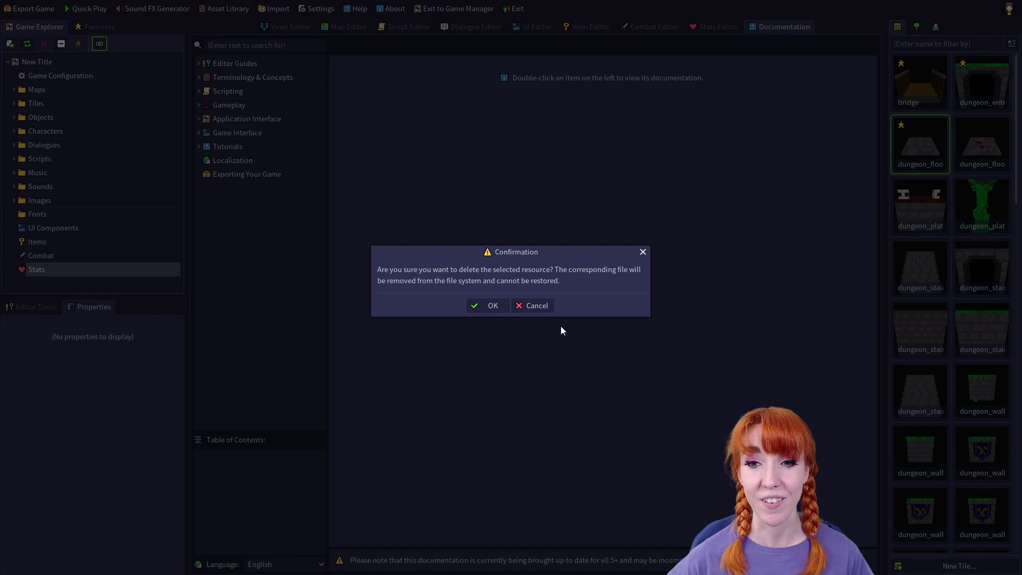
left_click(540, 306)
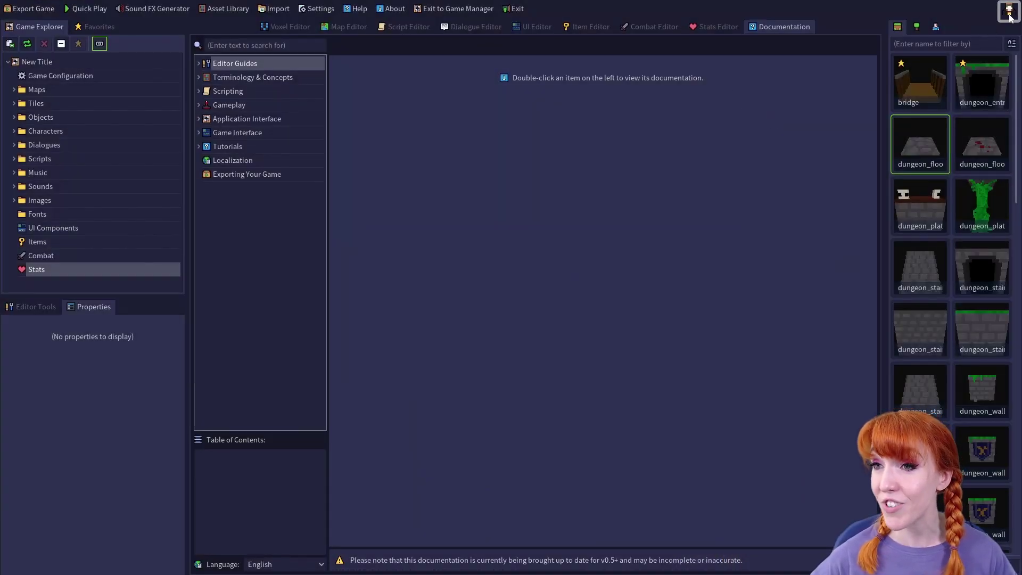
Drag the Justin helper onto the Game Explorer to view its documentation
left_click_drag(1010, 16, 103, 153)
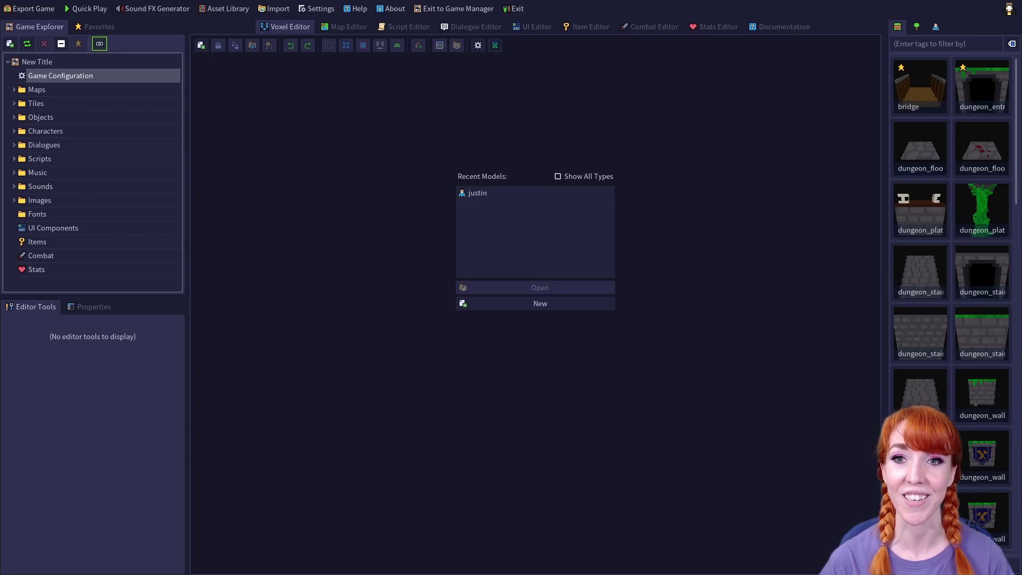
double_click(79, 78)
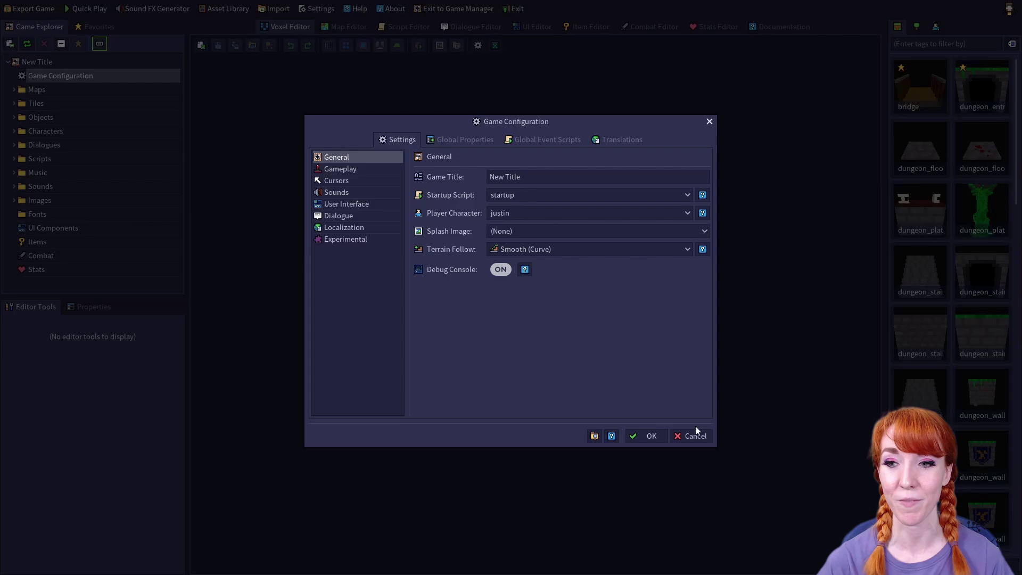
left_click(649, 438)
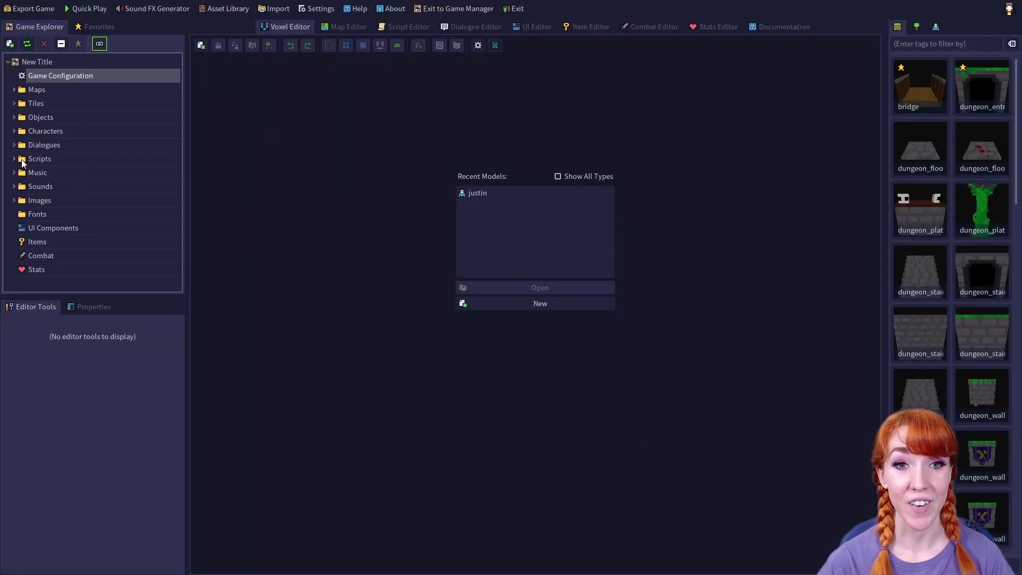
Open the startup script from the Scripts folder, which loads overworld at 2, 1, 0 facing South
double_click(34, 158)
scroll(34, 159, "down", 5)
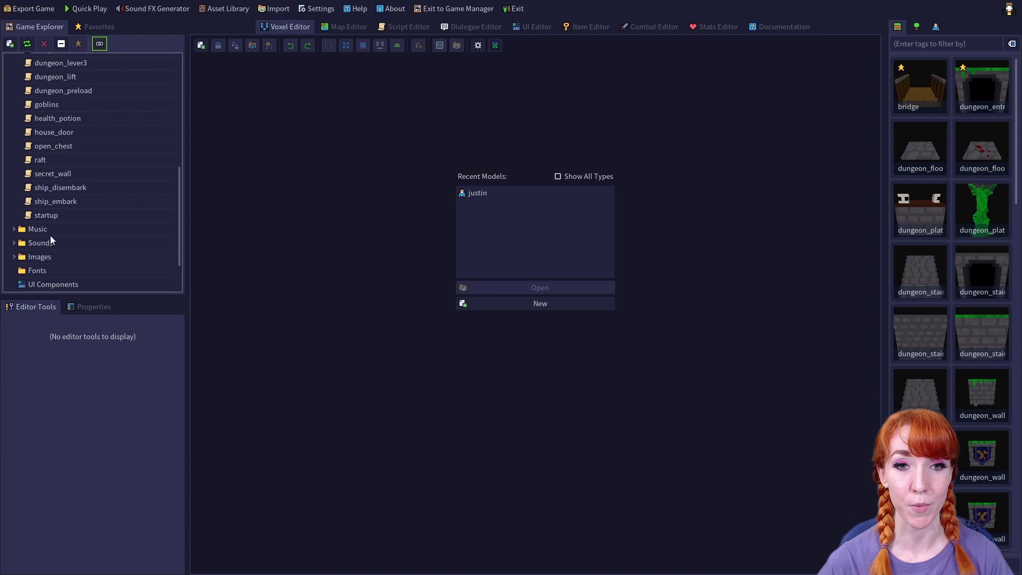
double_click(41, 216)
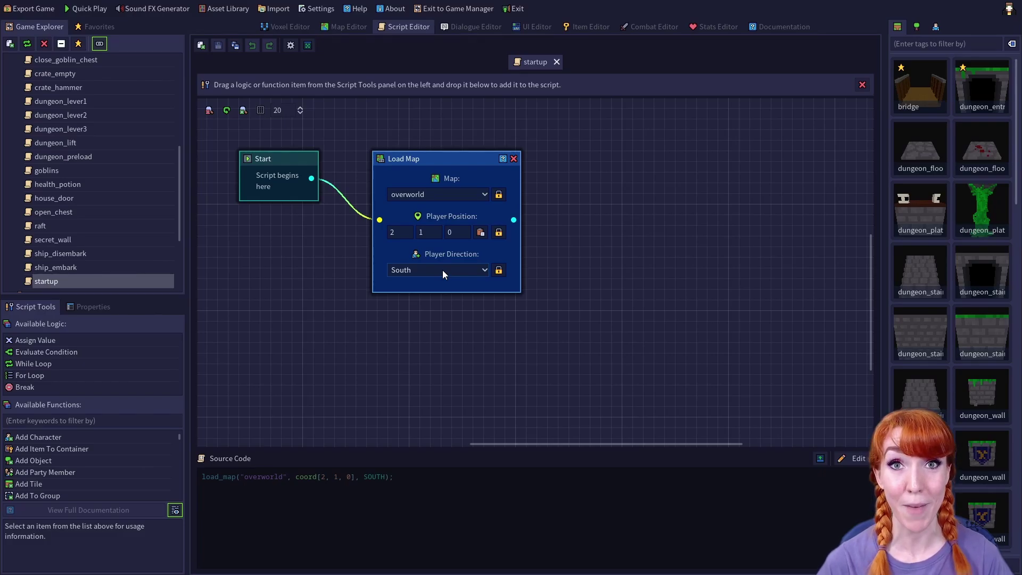
Open the overworld map from Recent Maps in the Map Editor with the Edit tool active
left_click(343, 28)
left_click(485, 193)
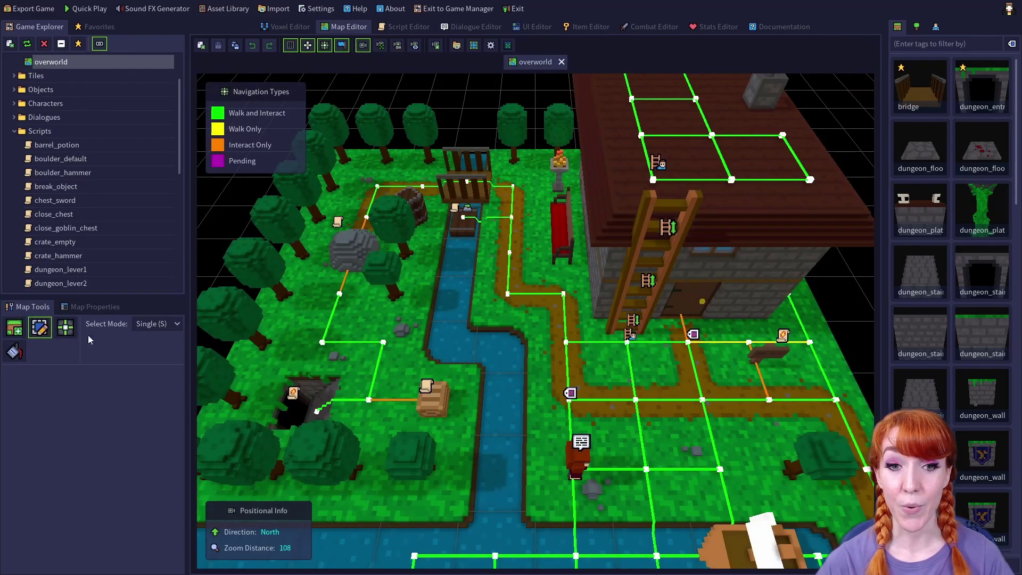
left_click(40, 327)
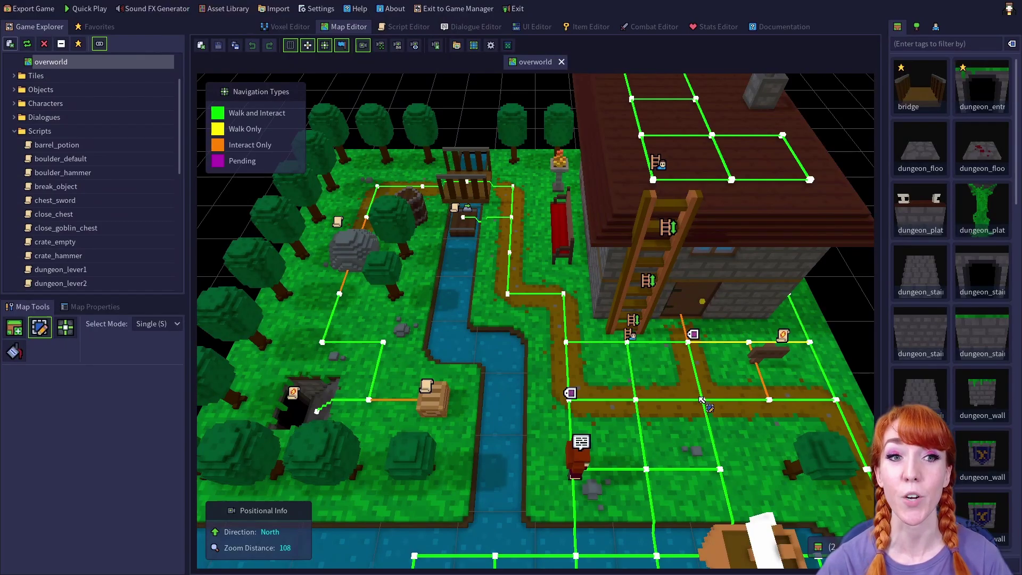
left_click(86, 9)
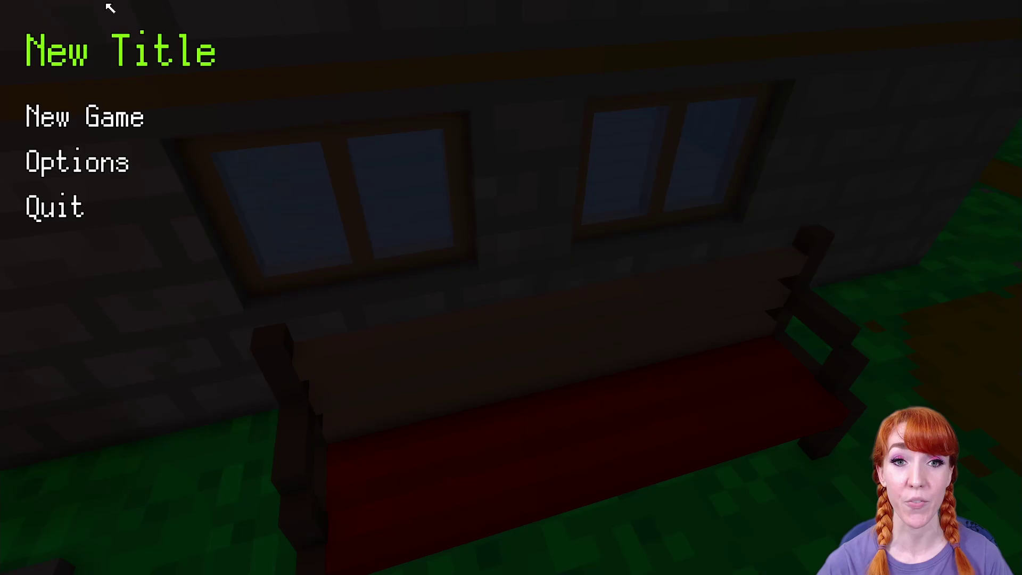
left_click(76, 128)
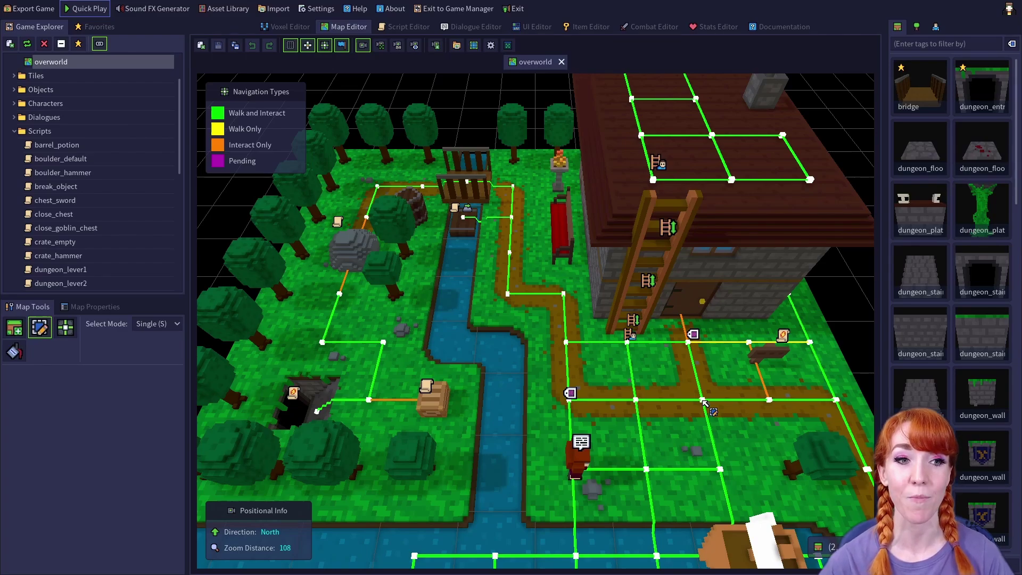
Set the game export destination to a new Desktop 'Game Export' folder, keeping Windows as target platform
left_click(34, 8)
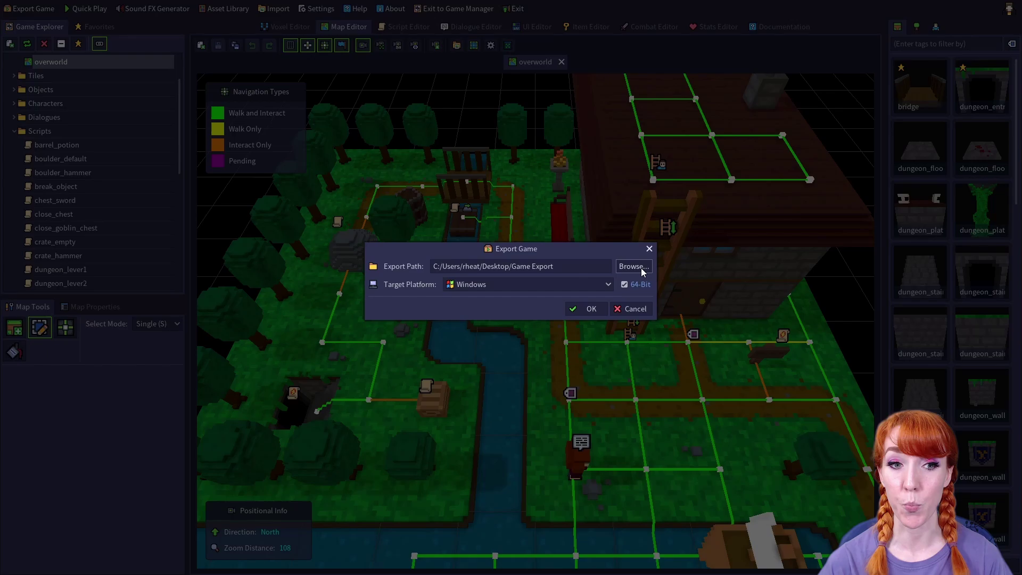
left_click(641, 270)
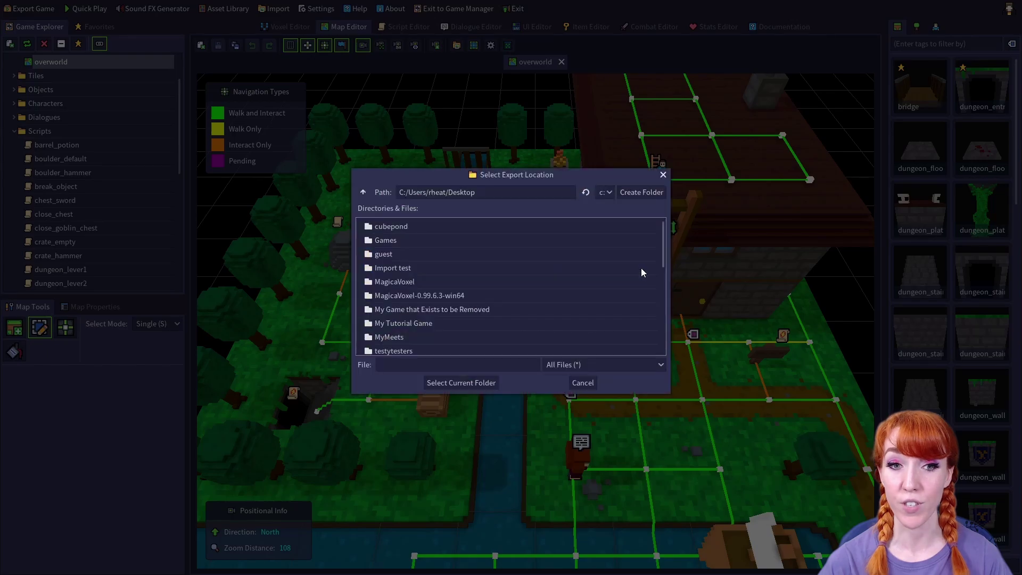
left_click(638, 196)
type("Export")
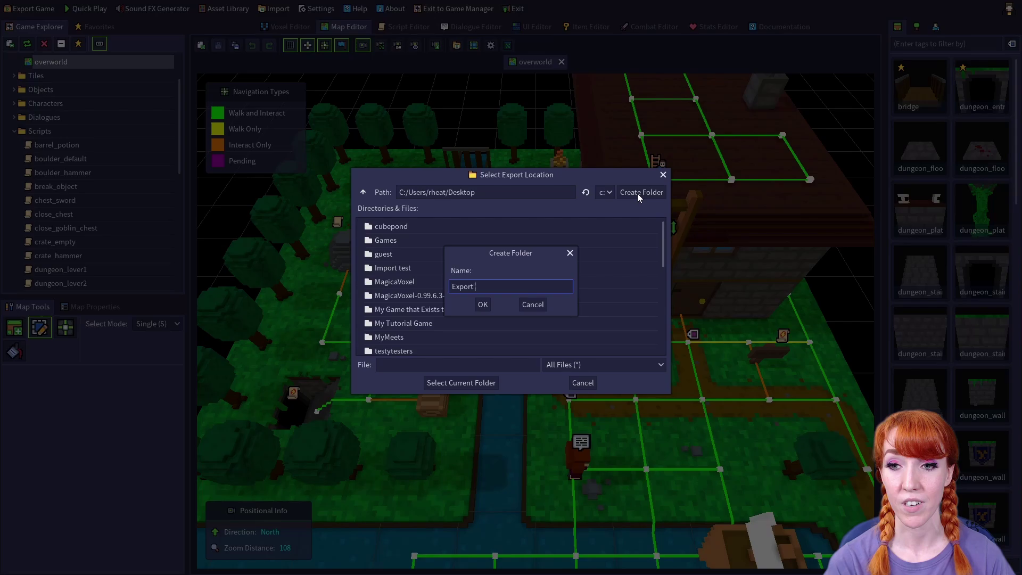
type("Game")
key("Return")
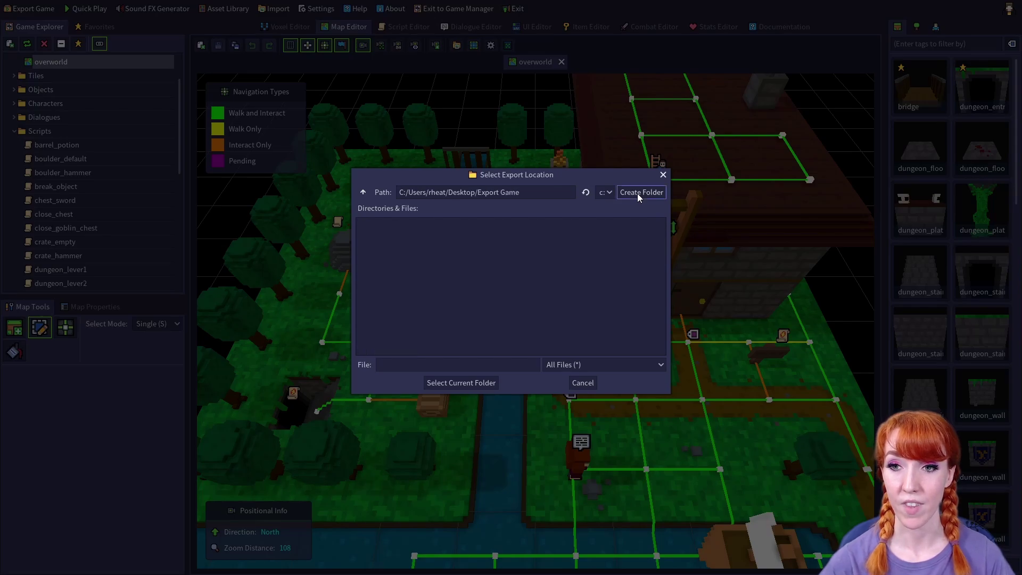
left_click(476, 385)
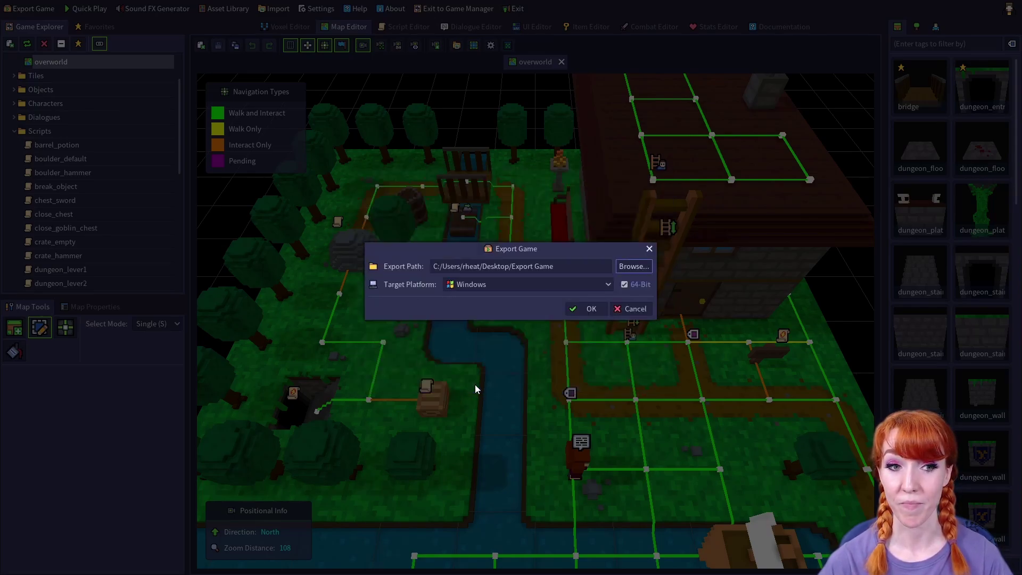
left_click(608, 288)
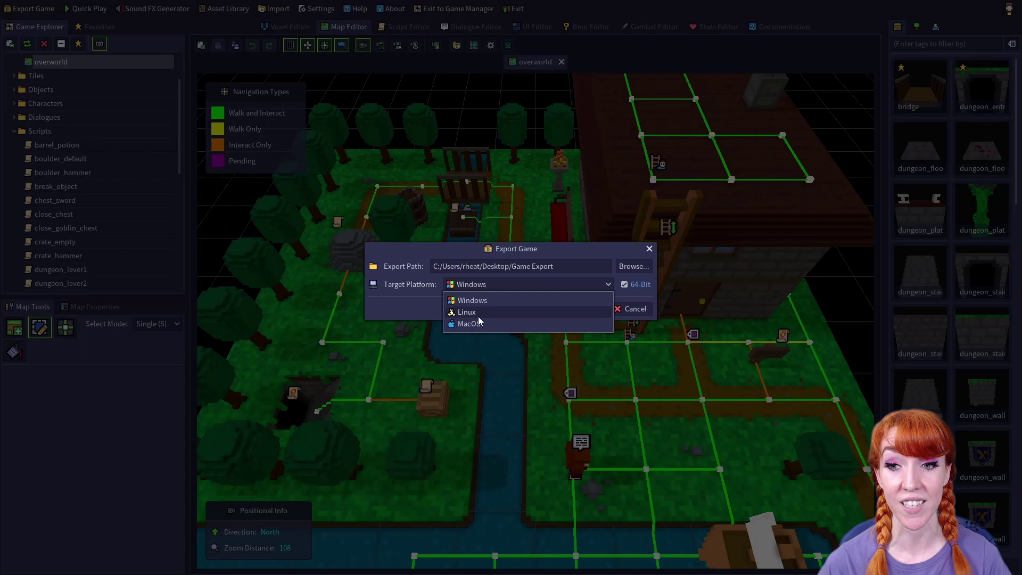
left_click(608, 286)
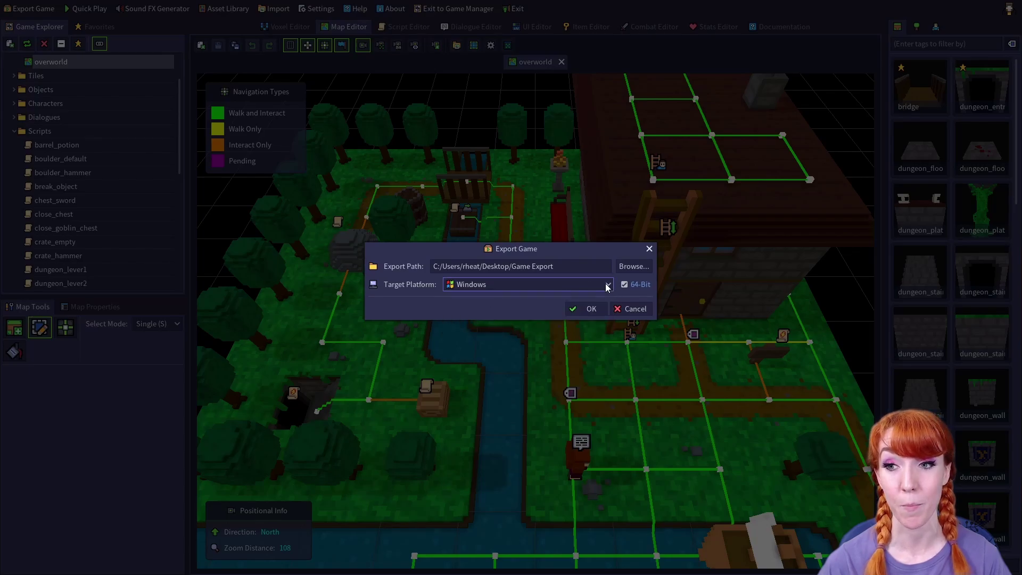
Start the 64-bit Windows export into the Game Export folder
left_click(589, 310)
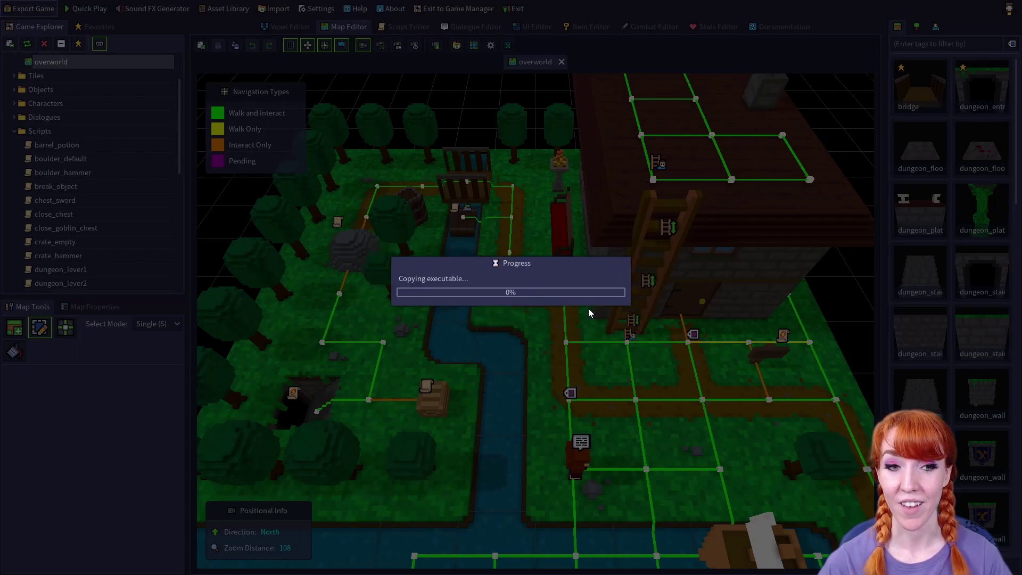